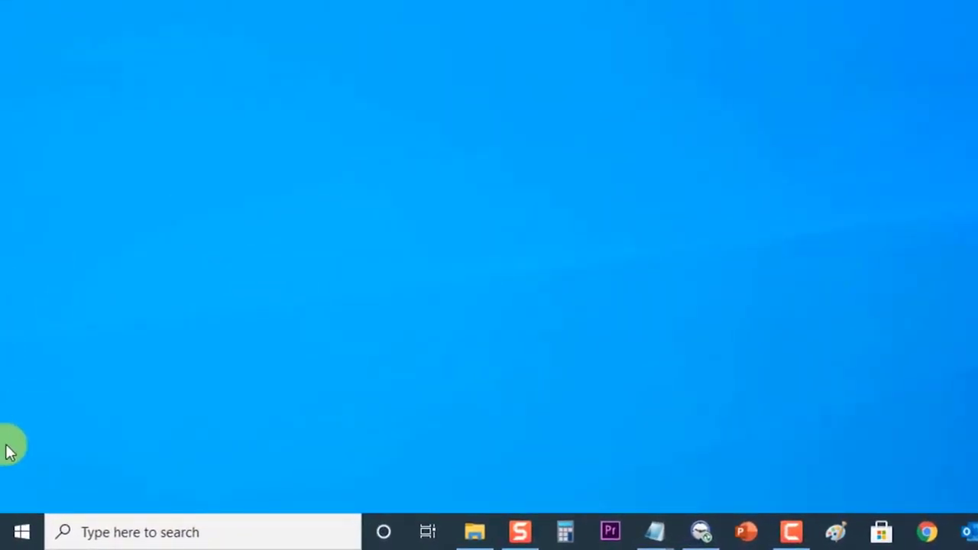
- Bring up the Start menu's power options, then dismiss the Start menu
{"action": "left_click", "coordinate": [23, 533]}
{"action": "left_click", "coordinate": [24, 494]}
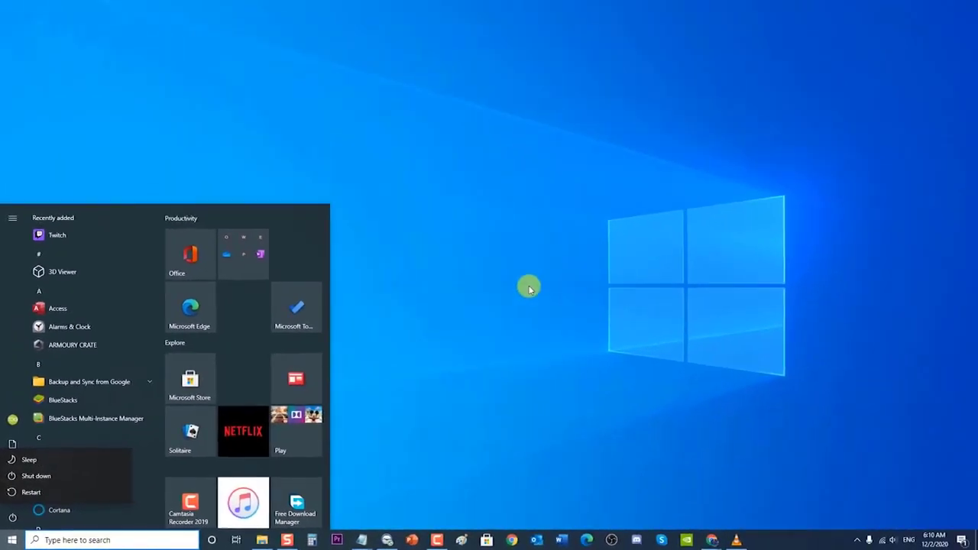
{"action": "left_click", "coordinate": [532, 279]}
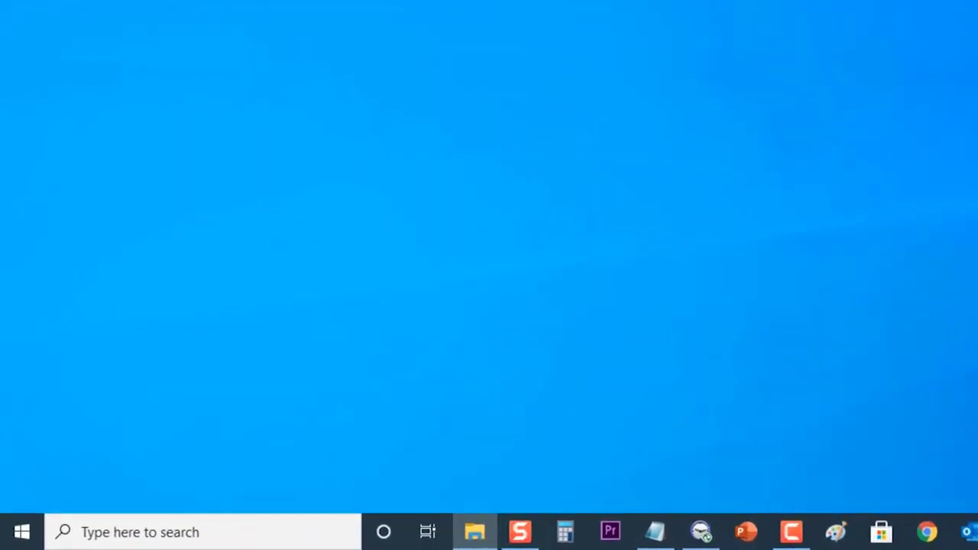
- Search Windows for 'control panel' and launch the Control Panel app
{"action": "left_click", "coordinate": [188, 530]}
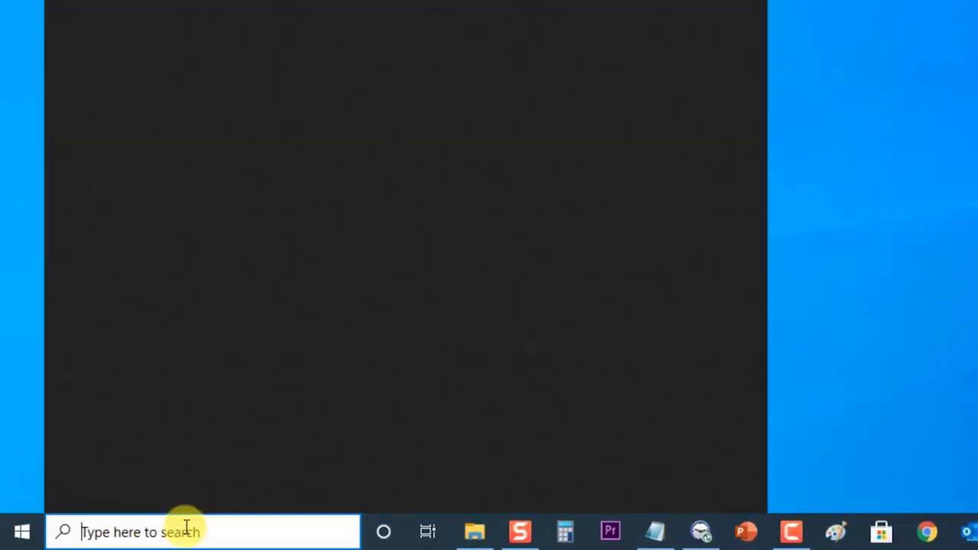
{"action": "type", "text": "control panel"}
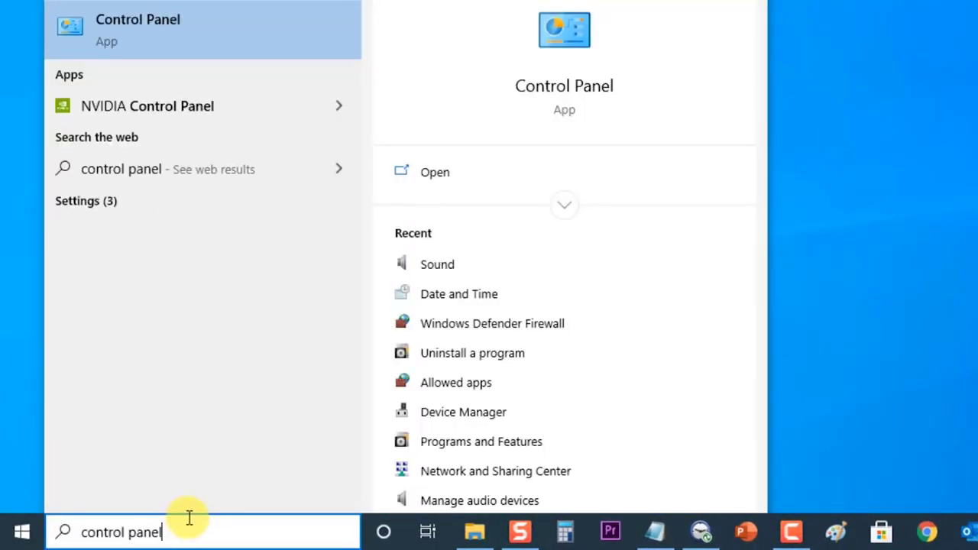
{"action": "left_click", "coordinate": [189, 29]}
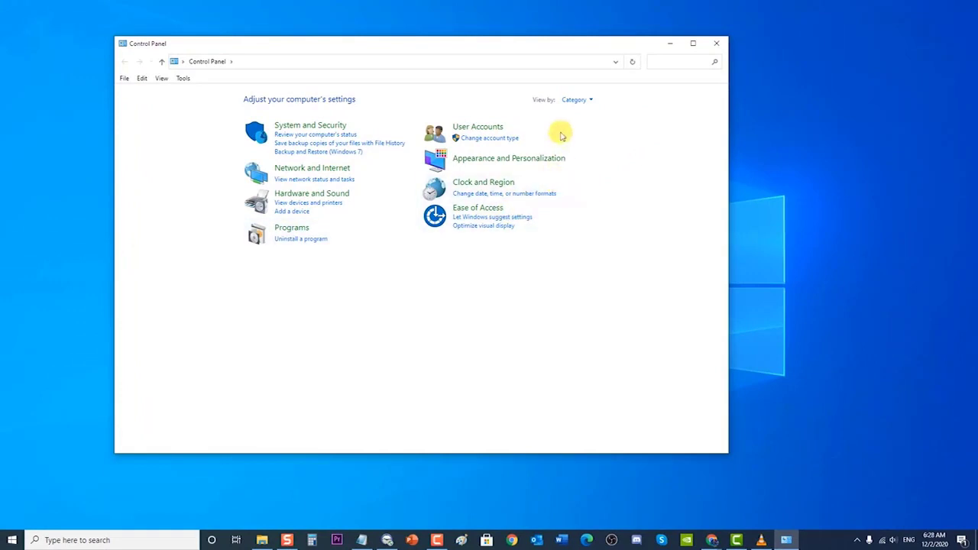
- Switch Control Panel to Large icons view, open Sound and centre its window
{"action": "left_click", "coordinate": [577, 100]}
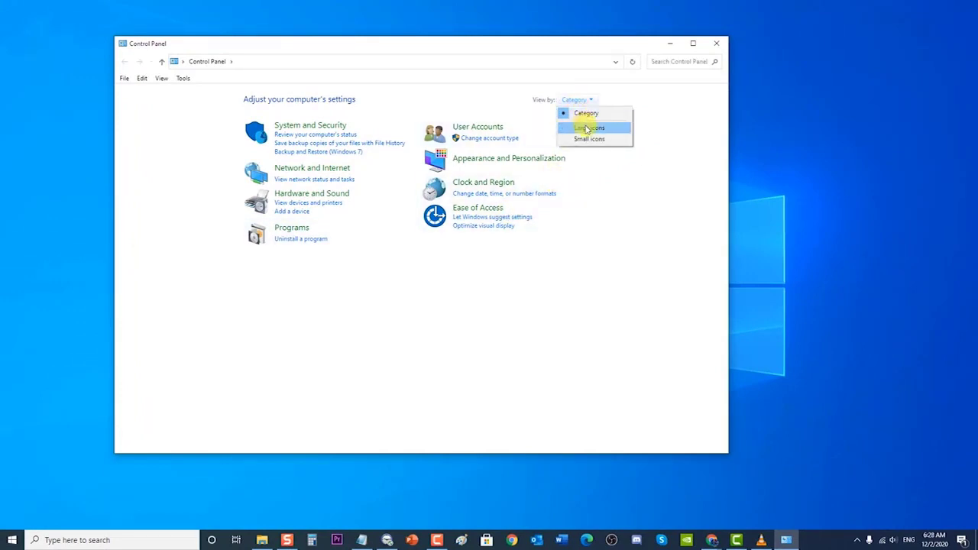
{"action": "left_click", "coordinate": [586, 129]}
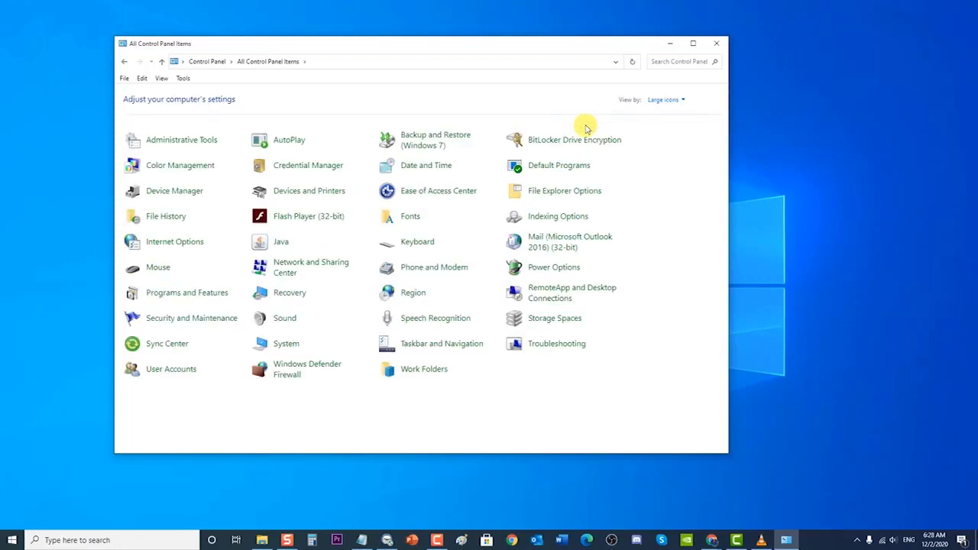
{"action": "left_click", "coordinate": [289, 318]}
{"action": "left_click_drag", "start_coordinate": [146, 54], "coordinate": [441, 133]}
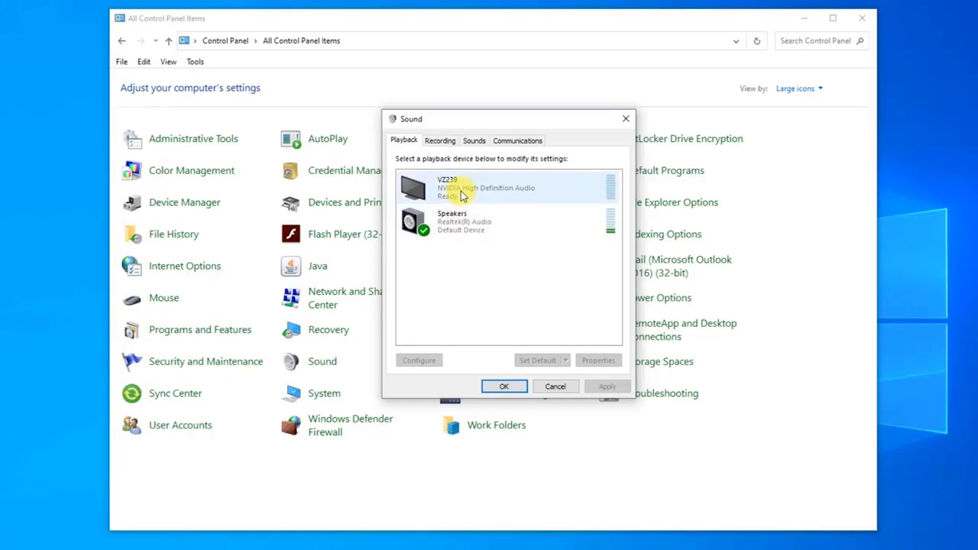
- Show disabled and disconnected devices in the Playback list
{"action": "right_click", "coordinate": [488, 269]}
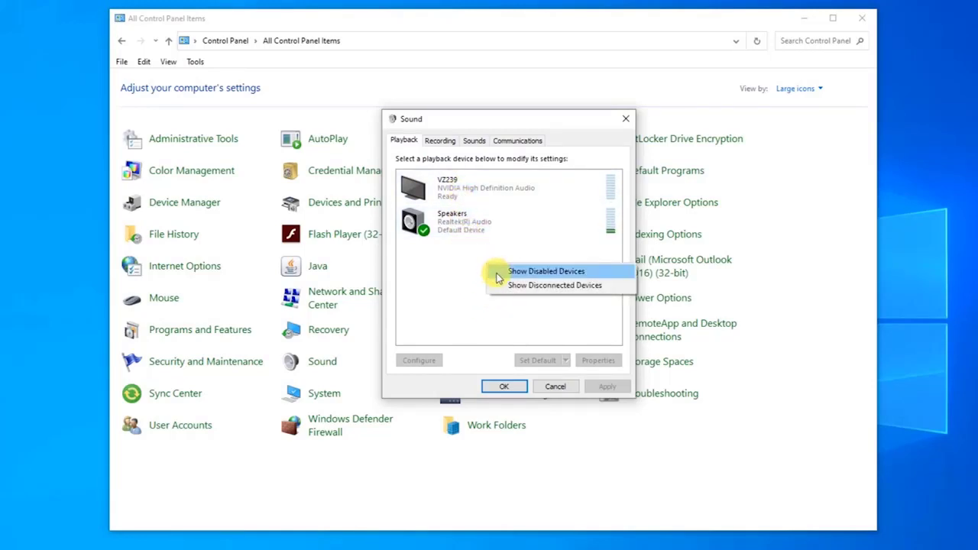
{"action": "left_click", "coordinate": [498, 276]}
{"action": "right_click", "coordinate": [503, 297]}
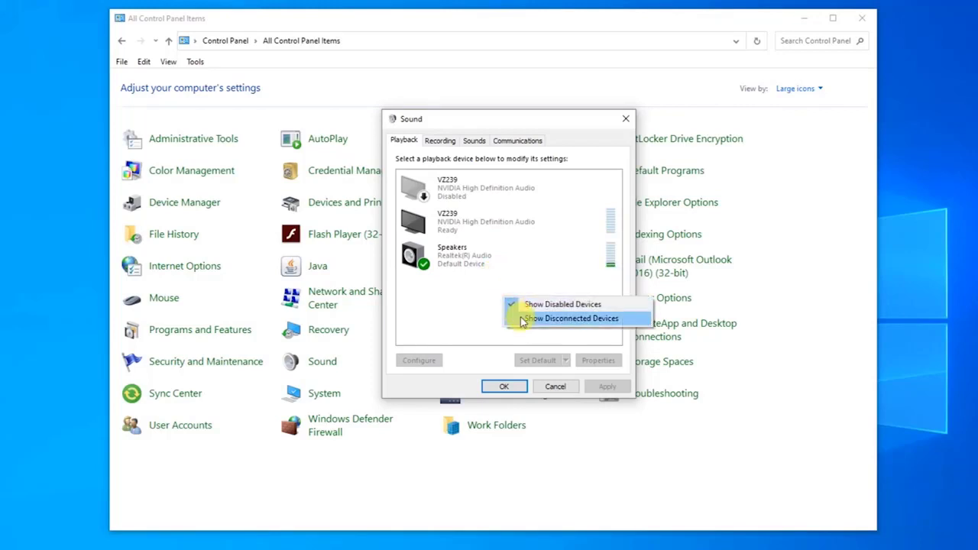
{"action": "left_click", "coordinate": [523, 320]}
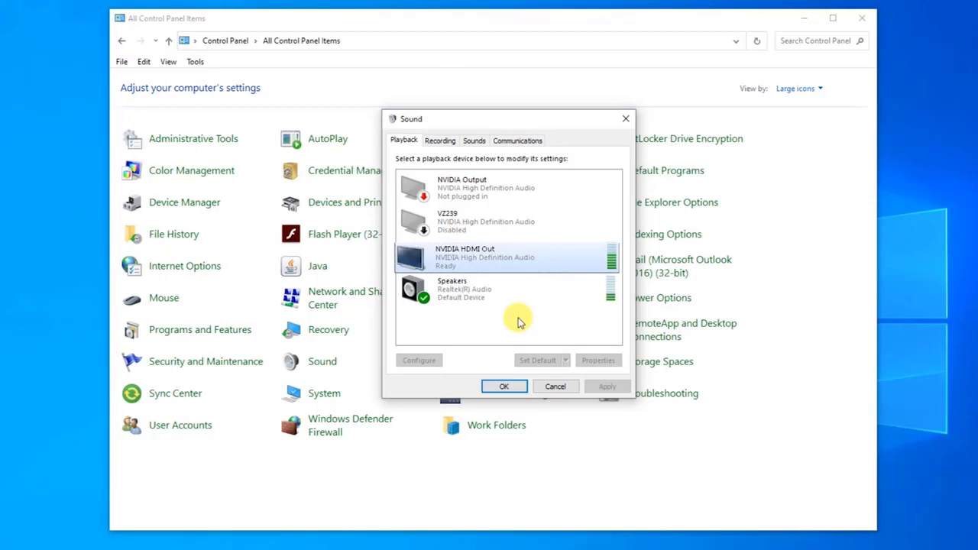
- Make NVIDIA HDMI Out the default playback device and confirm with OK
{"action": "left_click", "coordinate": [556, 242]}
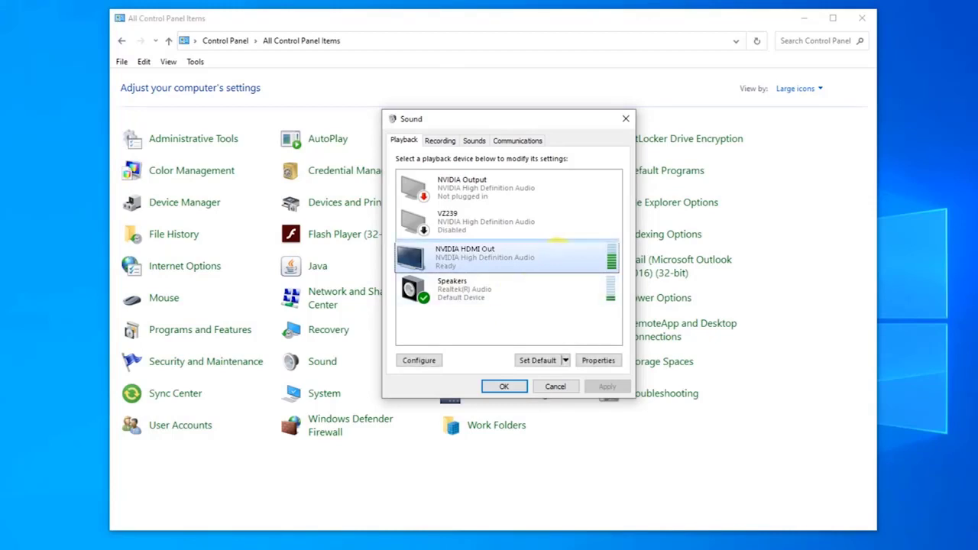
{"action": "left_click", "coordinate": [550, 362]}
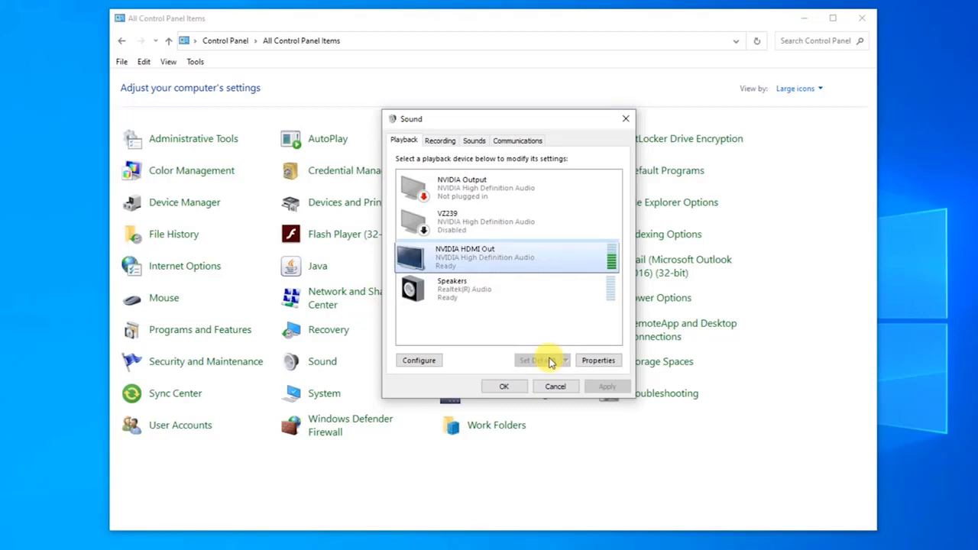
{"action": "left_click", "coordinate": [502, 387]}
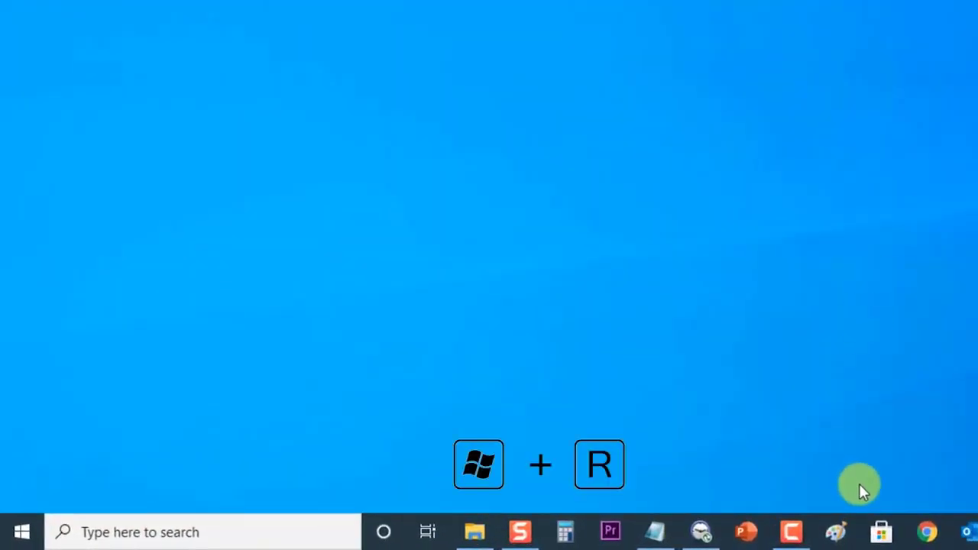
- Launch Device Manager by running devmgmt.msc from the Run dialog
{"action": "key", "text": "super+r"}
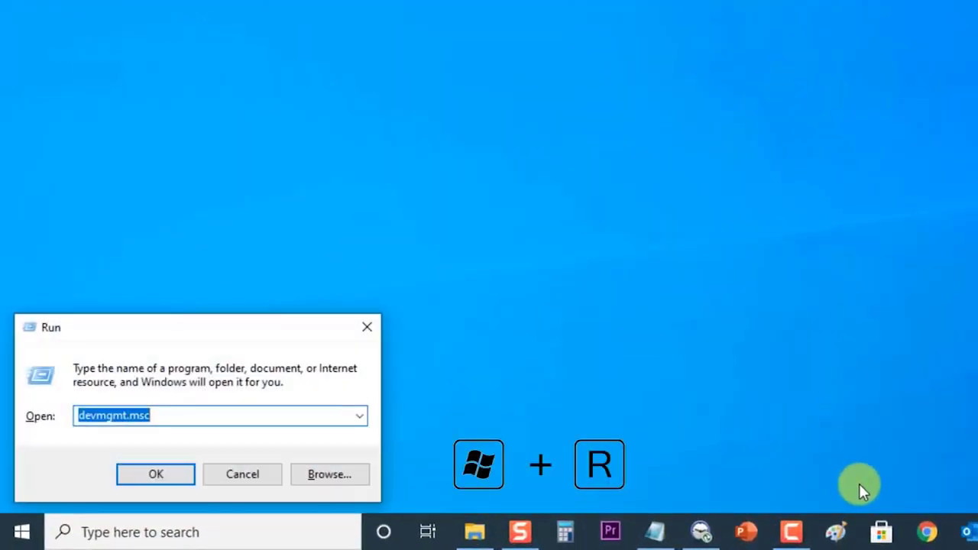
{"action": "key", "text": "BackSpace"}
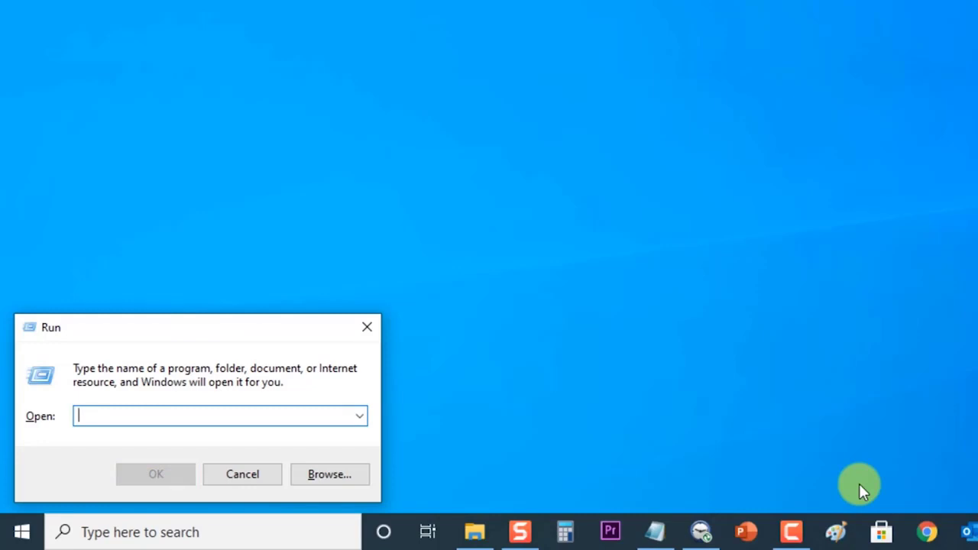
{"action": "type", "text": "devmgmt.msc"}
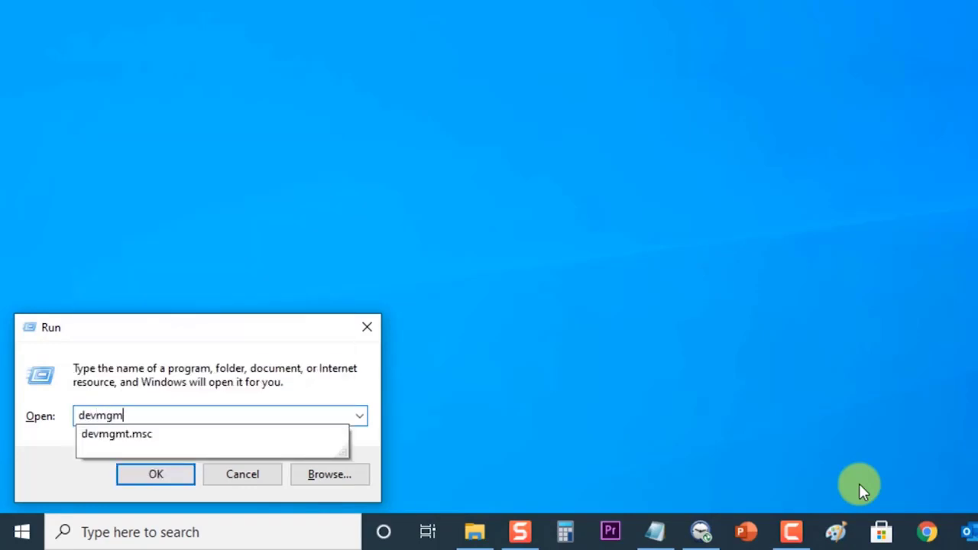
{"action": "left_click", "coordinate": [155, 480]}
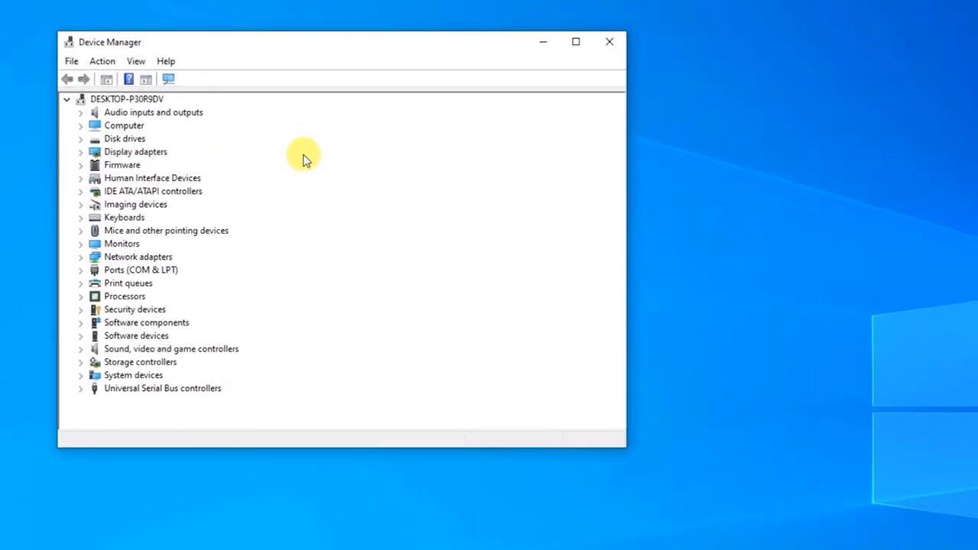
- Review the NVIDIA GeForce GTX 1650 driver details under Display adapters, then close its properties
{"action": "left_click", "coordinate": [81, 152]}
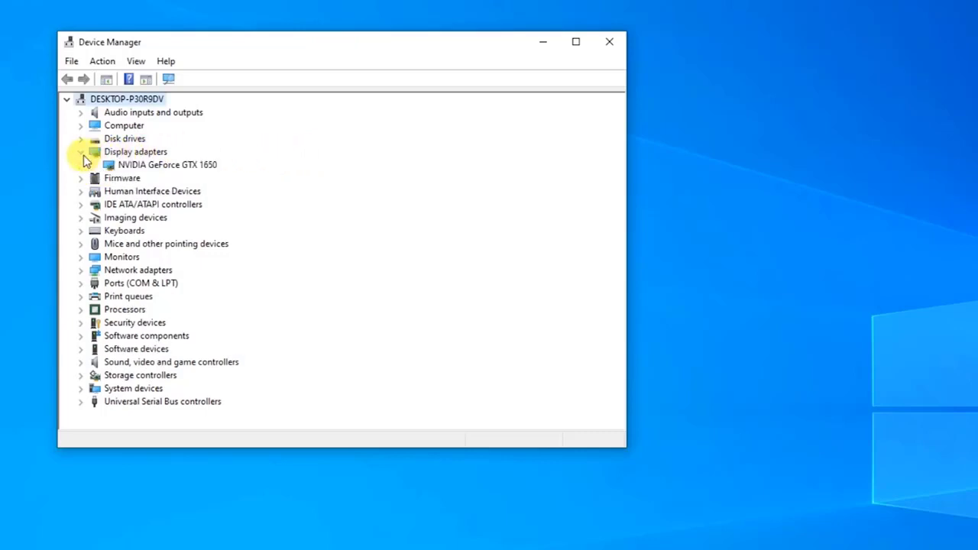
{"action": "left_click", "coordinate": [135, 166]}
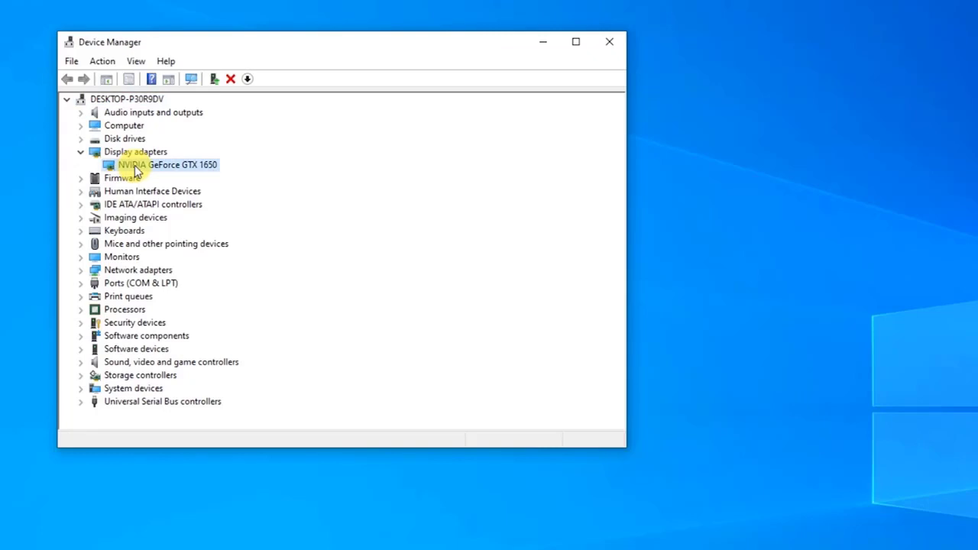
{"action": "right_click", "coordinate": [142, 169]}
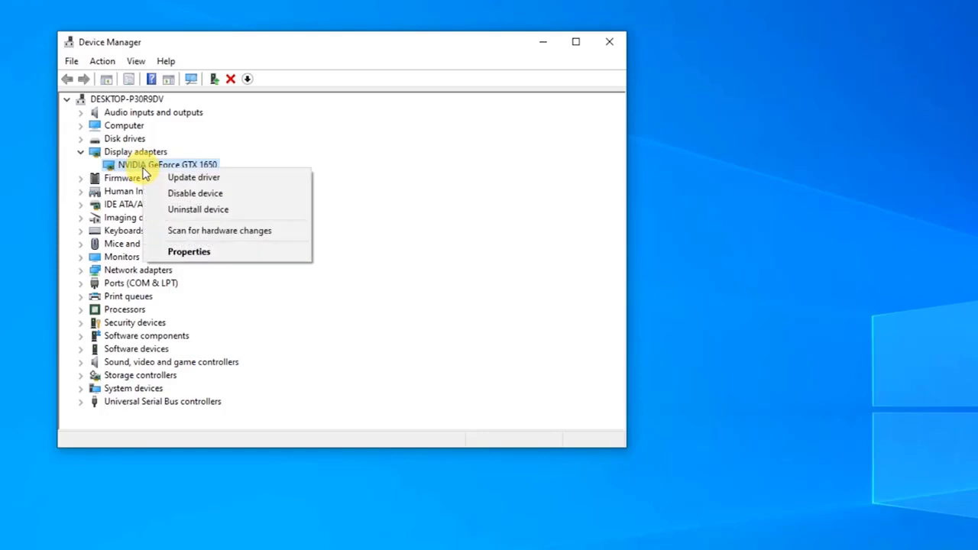
{"action": "left_click", "coordinate": [201, 252]}
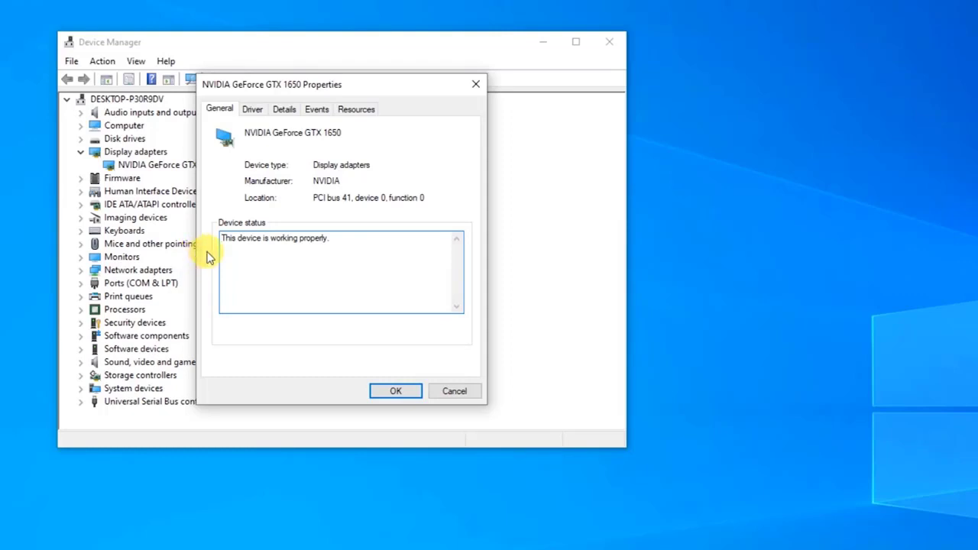
{"action": "left_click", "coordinate": [249, 112]}
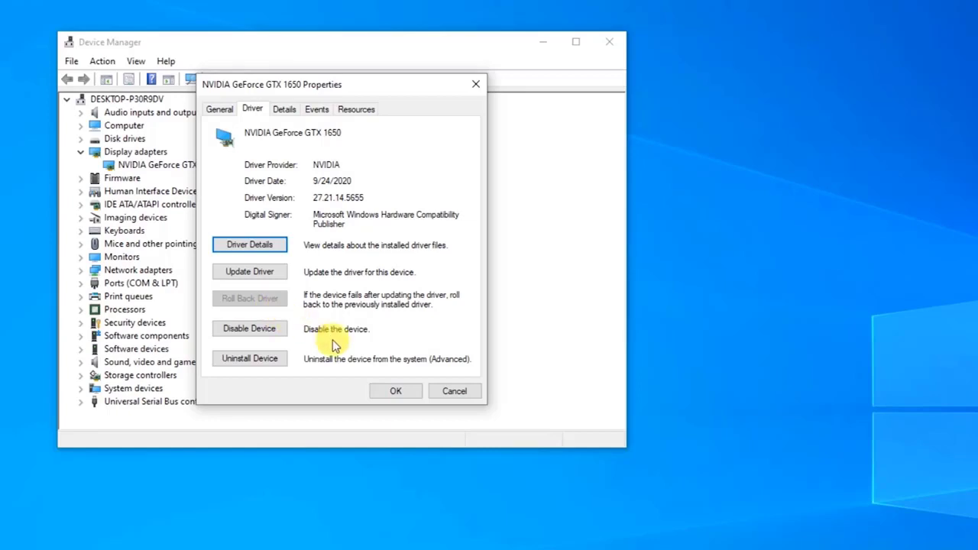
{"action": "left_click", "coordinate": [405, 394]}
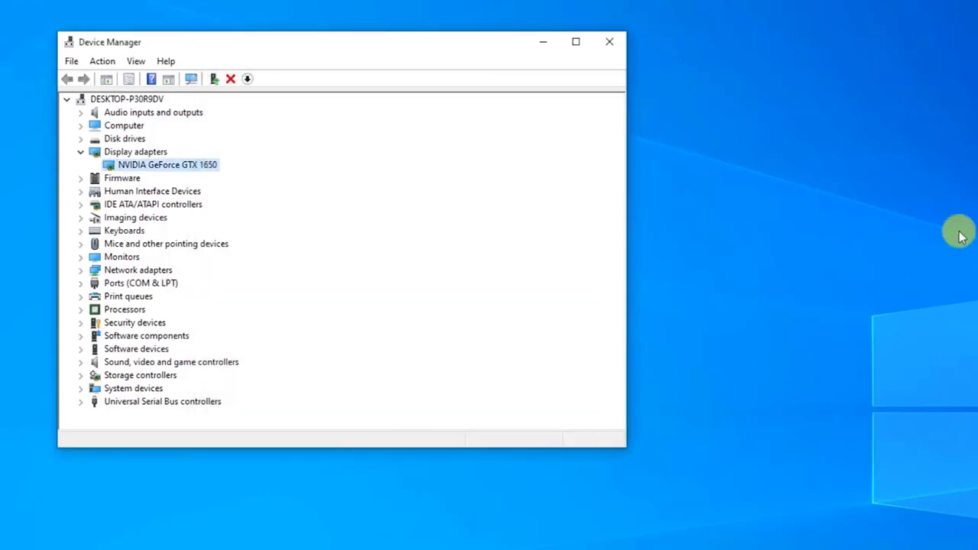
- Close the Device Manager window
{"action": "left_click", "coordinate": [609, 42]}
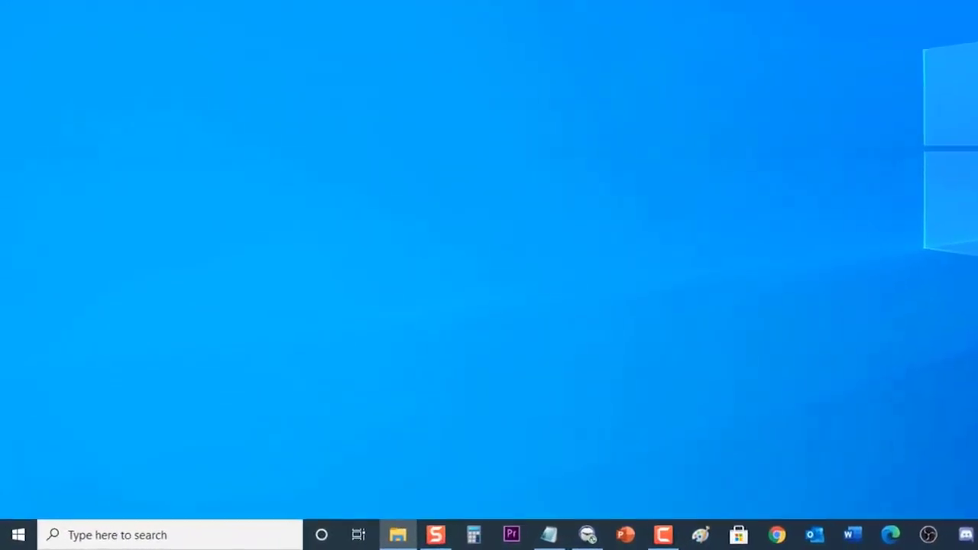
- Search 'troubleshooting' and go to Troubleshoot settings' Additional troubleshooters list
{"action": "left_click", "coordinate": [227, 535]}
{"action": "type", "text": "troubleshooting"}
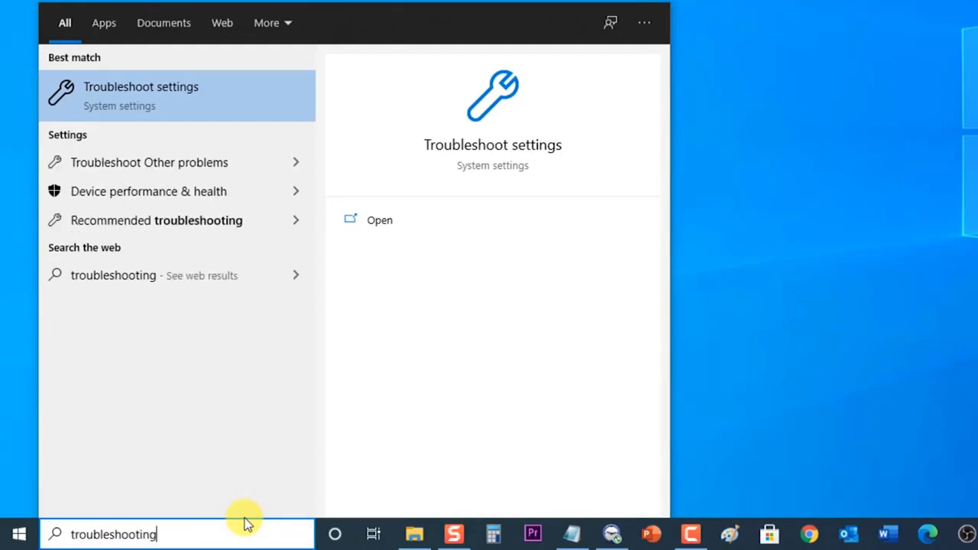
{"action": "left_click", "coordinate": [169, 92]}
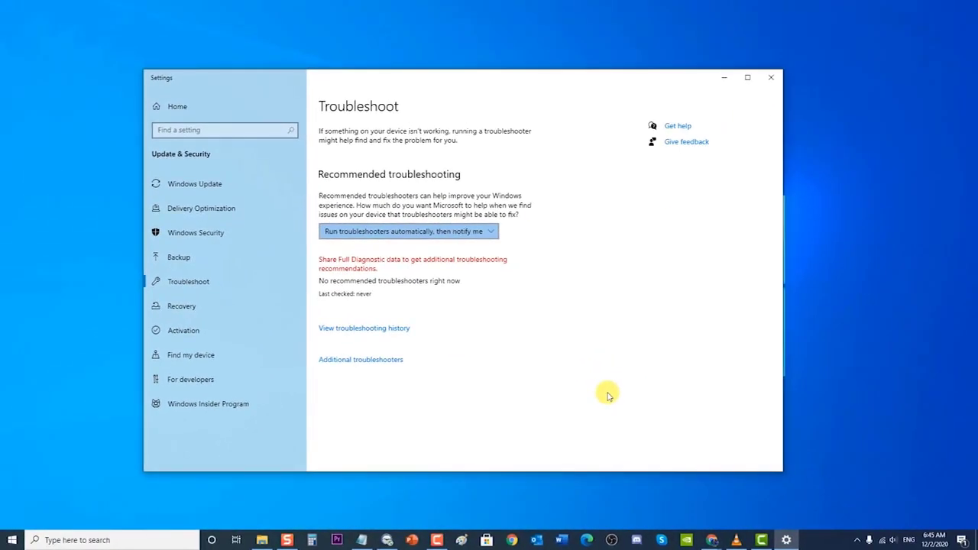
{"action": "left_click", "coordinate": [380, 364]}
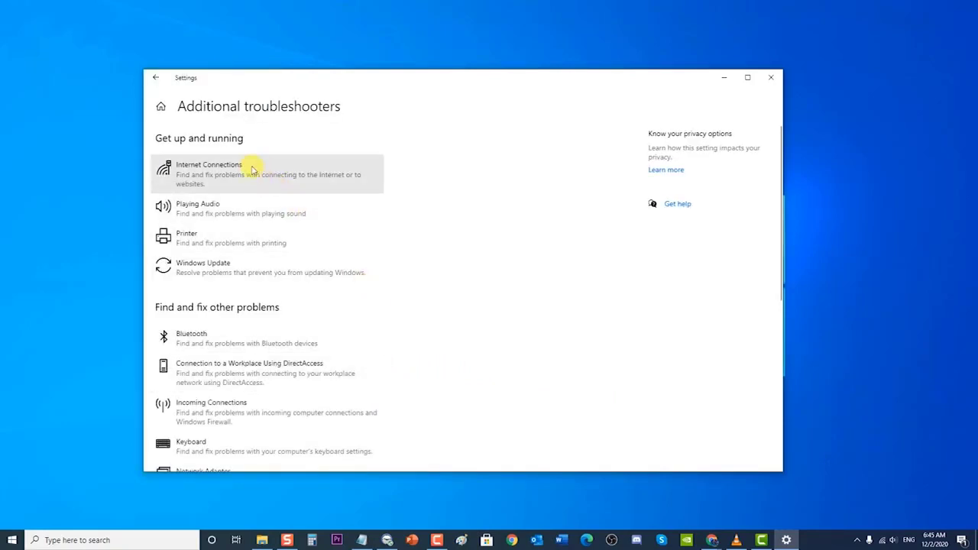
- Run the Playing Audio troubleshooter on Speakers, declining enhancements, then close it and Settings
{"action": "left_click", "coordinate": [246, 216]}
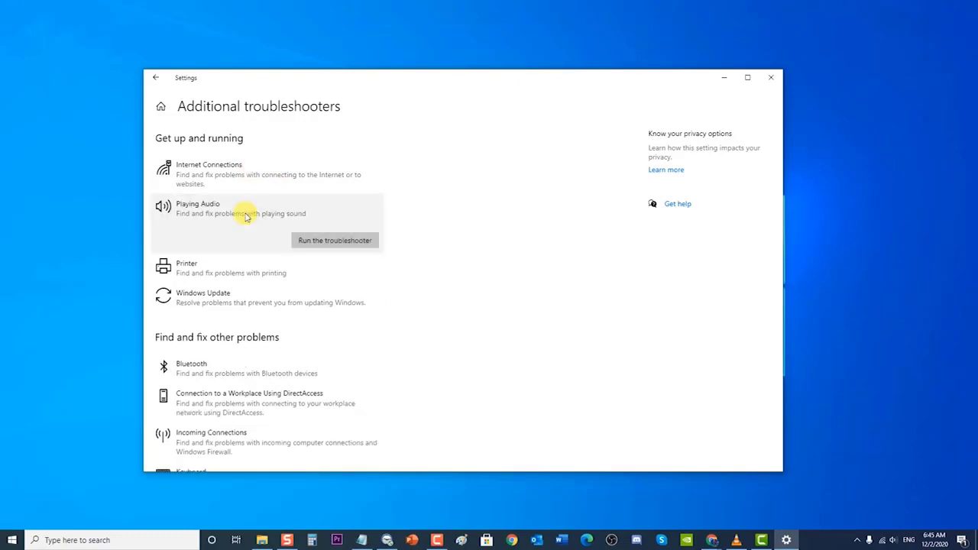
{"action": "left_click", "coordinate": [331, 241]}
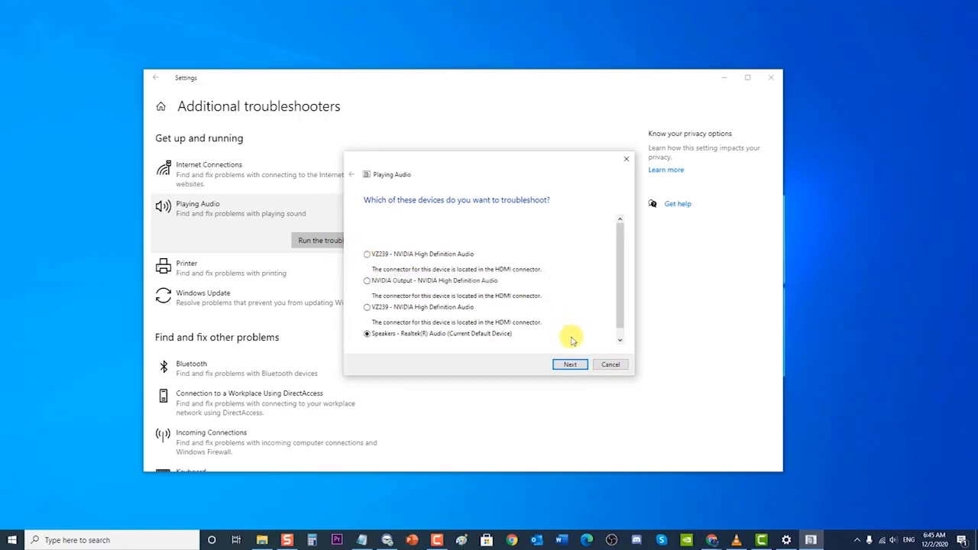
{"action": "left_click", "coordinate": [571, 366]}
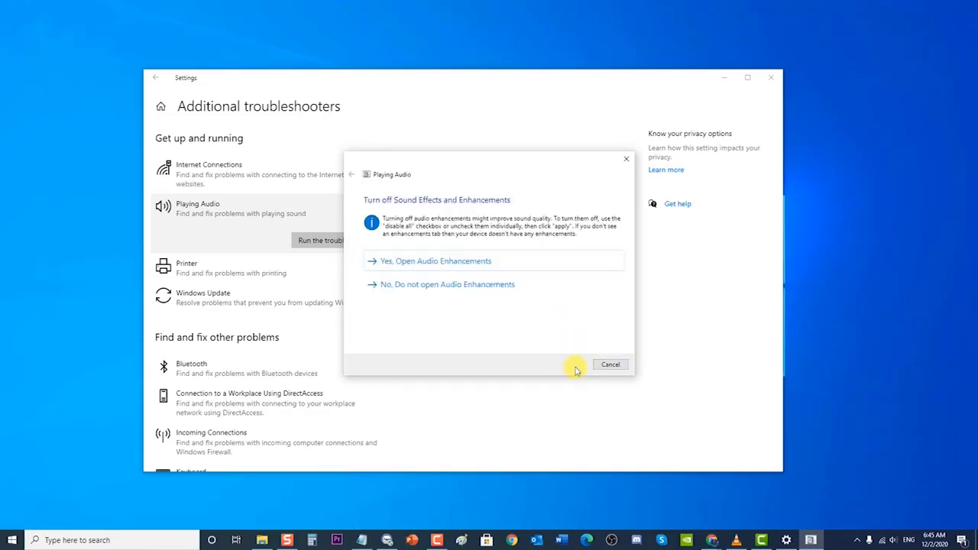
{"action": "left_click", "coordinate": [509, 287]}
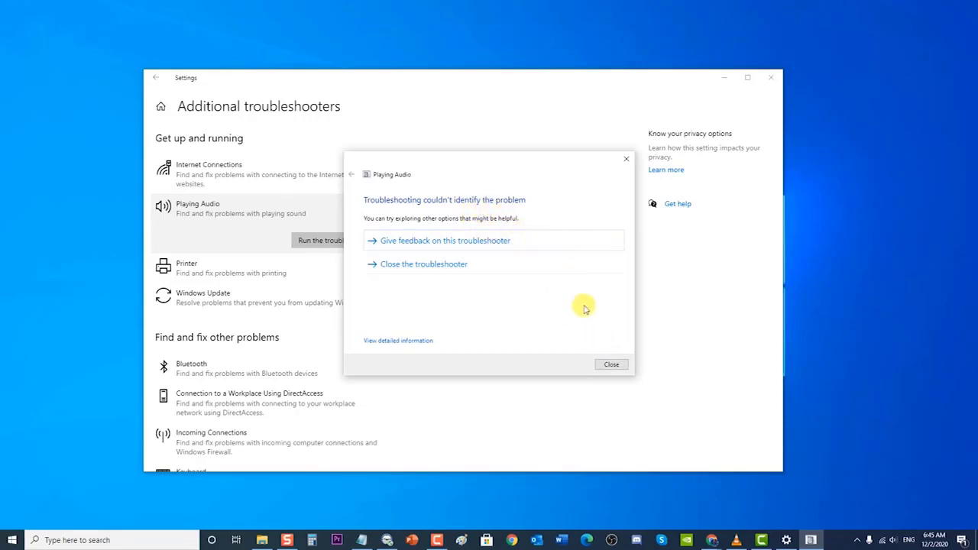
{"action": "left_click", "coordinate": [610, 364]}
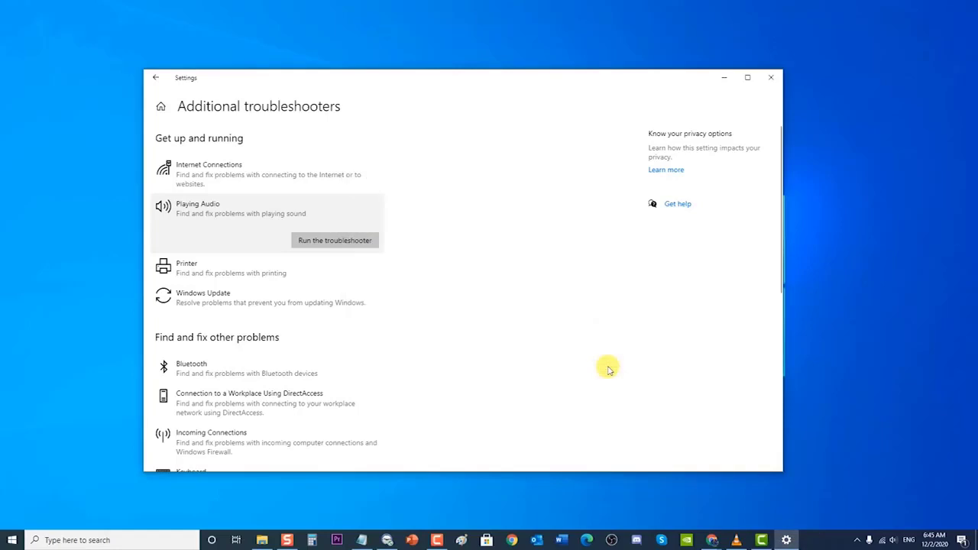
{"action": "left_click", "coordinate": [771, 80]}
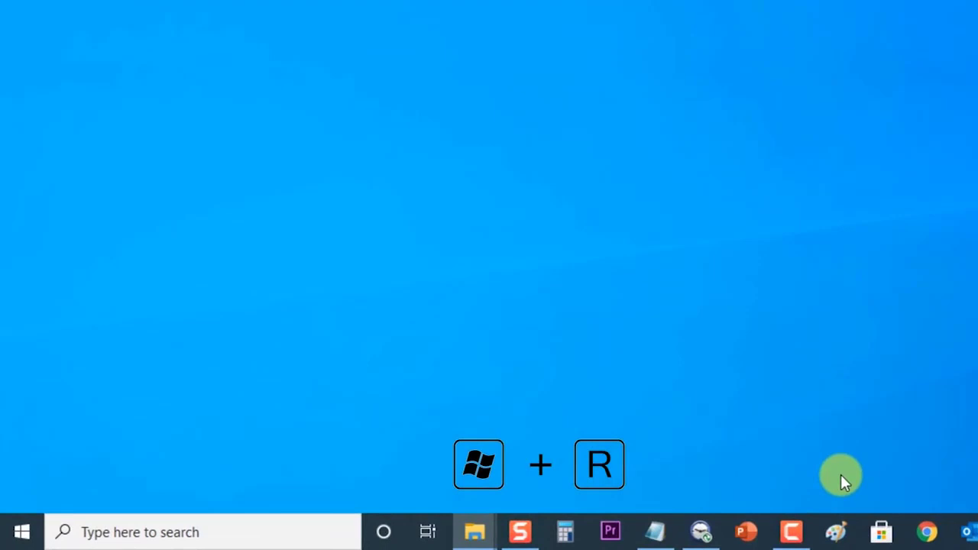
- Launch System Configuration by running msconfig from the Run dialog
{"action": "key", "text": "super+r"}
{"action": "key", "text": "BackSpace"}
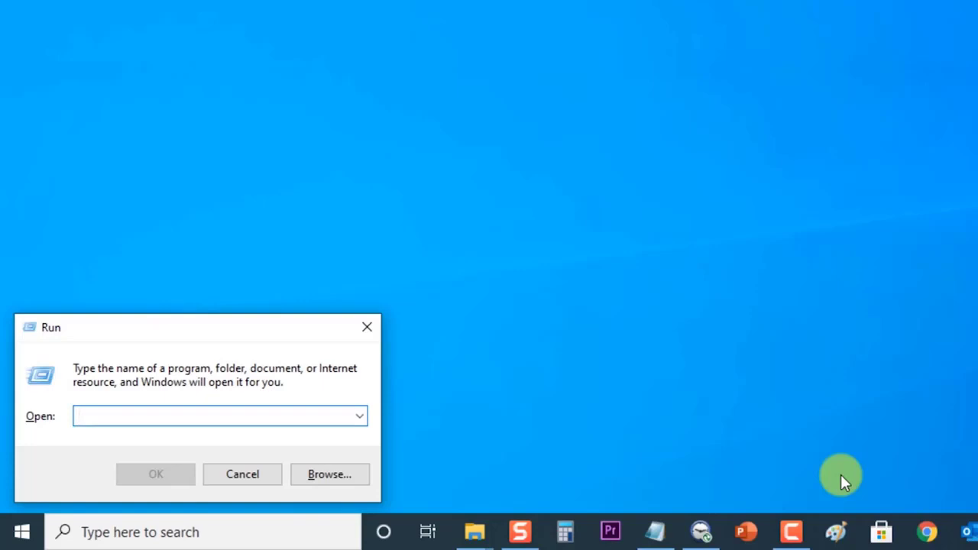
{"action": "type", "text": "msconfig"}
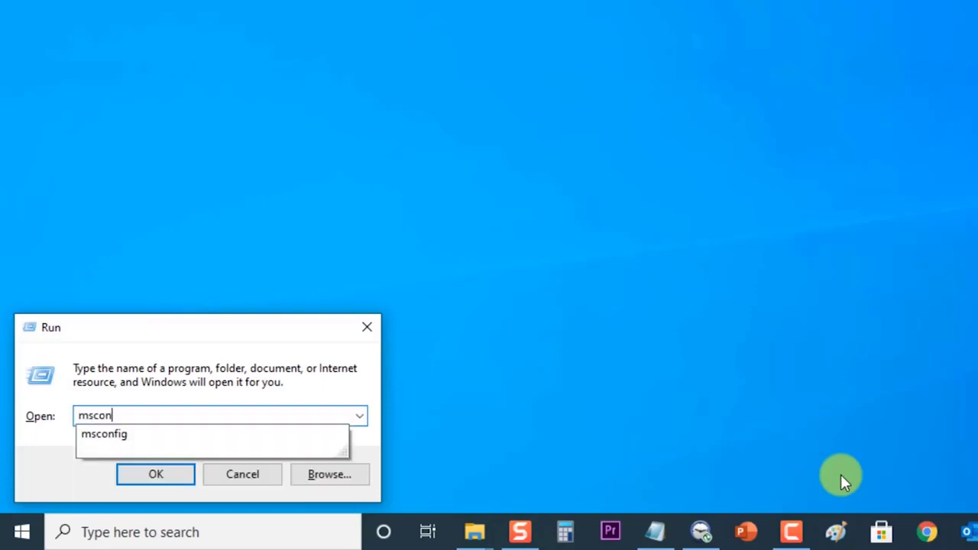
{"action": "left_click", "coordinate": [157, 474]}
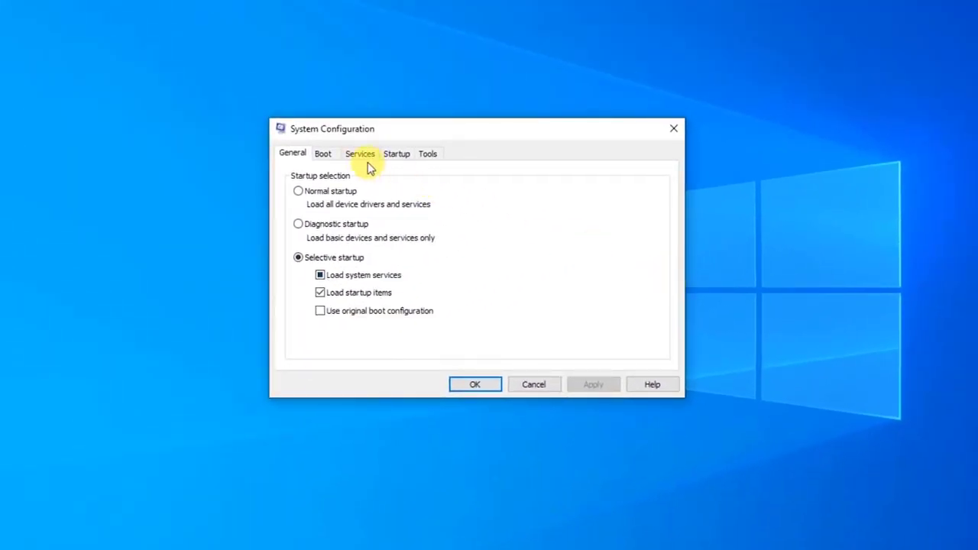
- Enable Minimal Safe boot on the Boot tab and apply with OK
{"action": "left_click", "coordinate": [322, 155]}
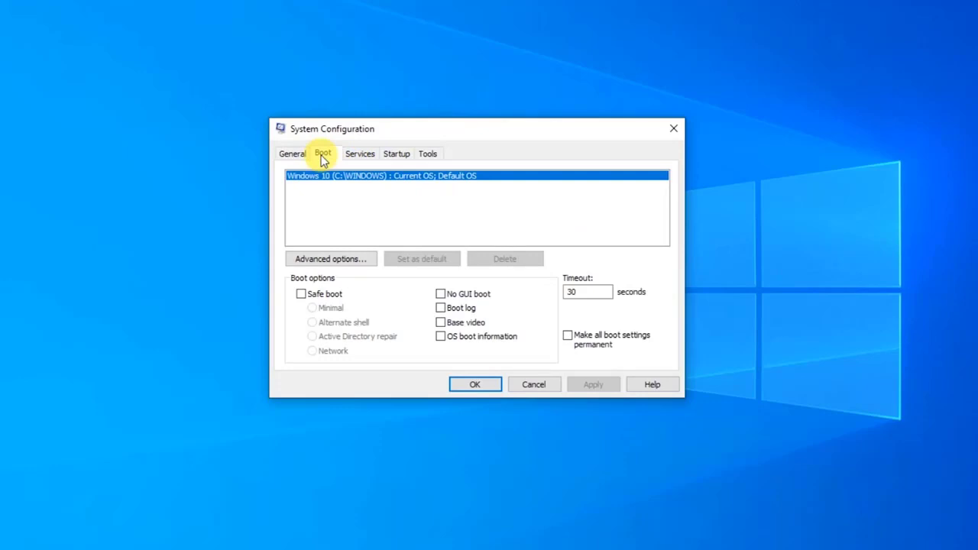
{"action": "left_click", "coordinate": [301, 293]}
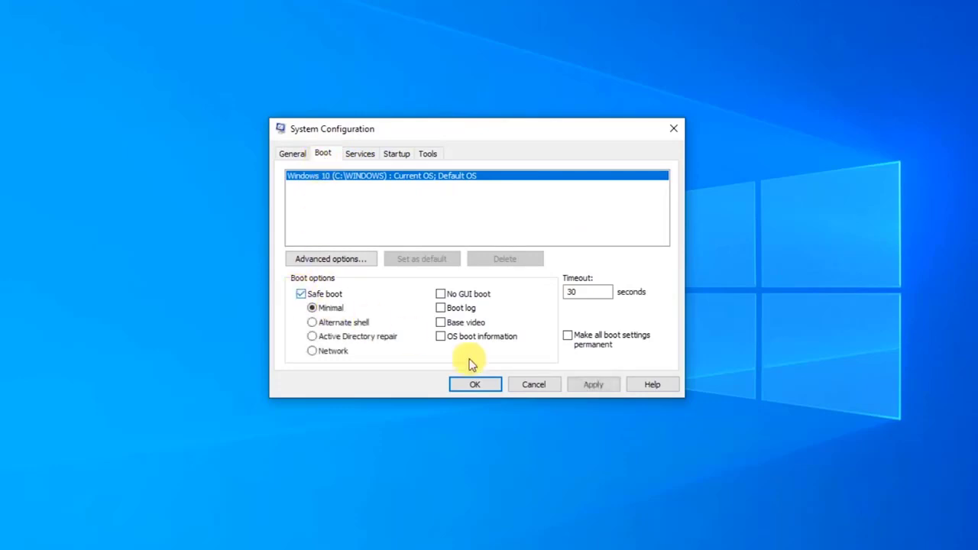
{"action": "left_click", "coordinate": [493, 388]}
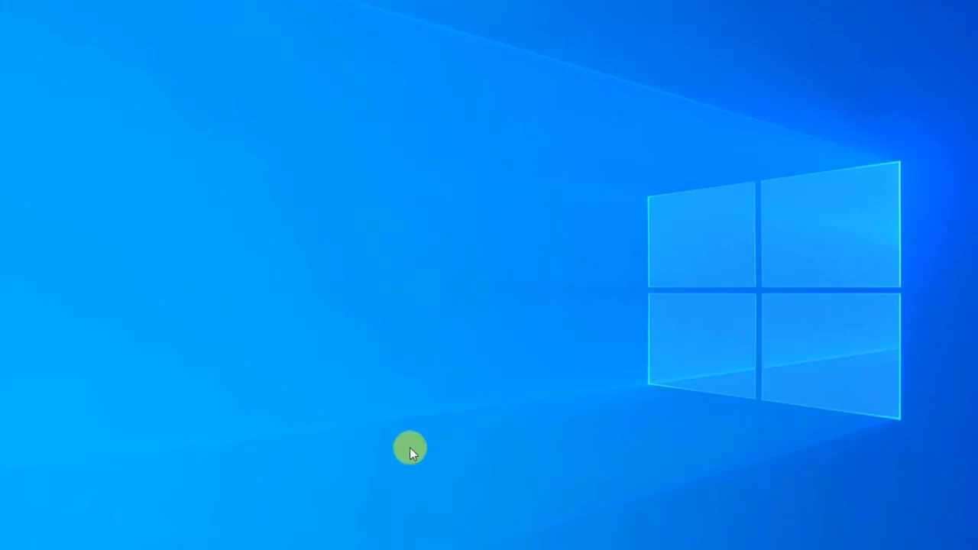
- Browse File Explorer to This PC > Local Disk (C:) > Program Files
{"action": "left_click", "coordinate": [157, 542]}
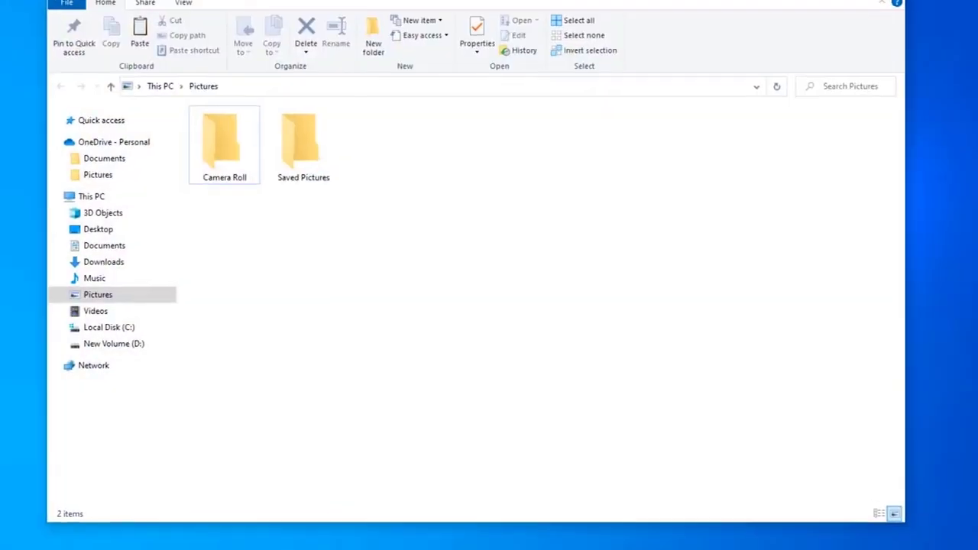
{"action": "left_click", "coordinate": [195, 217]}
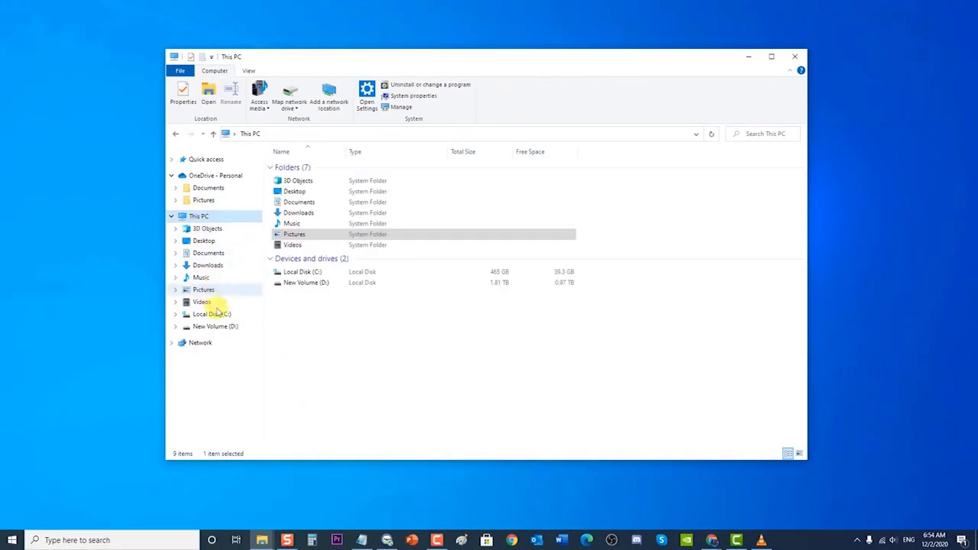
{"action": "double_click", "coordinate": [305, 273]}
{"action": "double_click", "coordinate": [306, 273]}
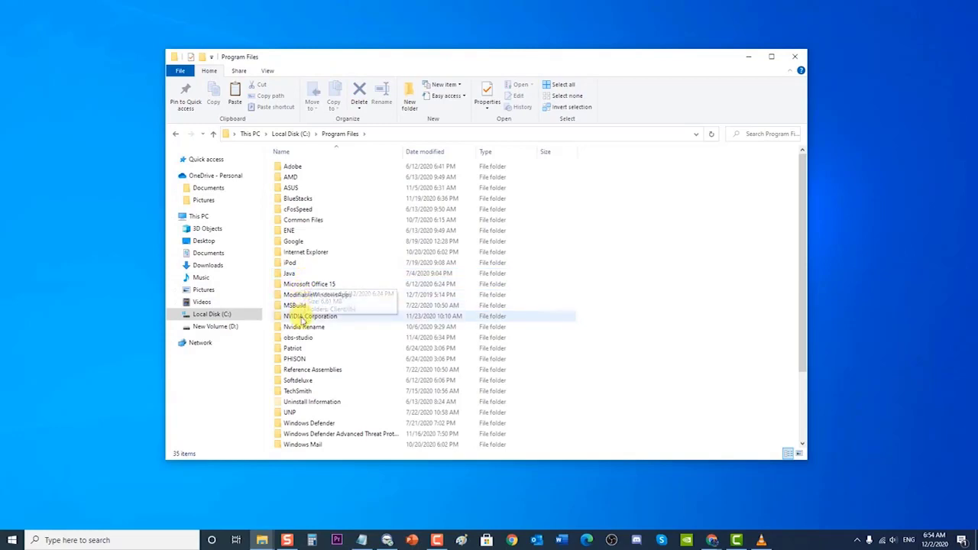
- Inspect the NVIDIA Corporation folder's actions, then close File Explorer
{"action": "left_click", "coordinate": [305, 321]}
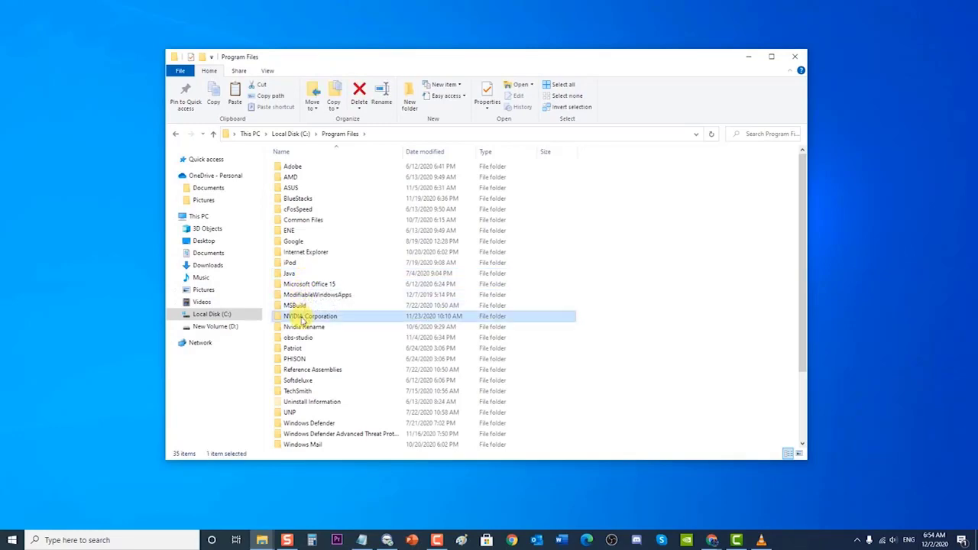
{"action": "right_click", "coordinate": [305, 321]}
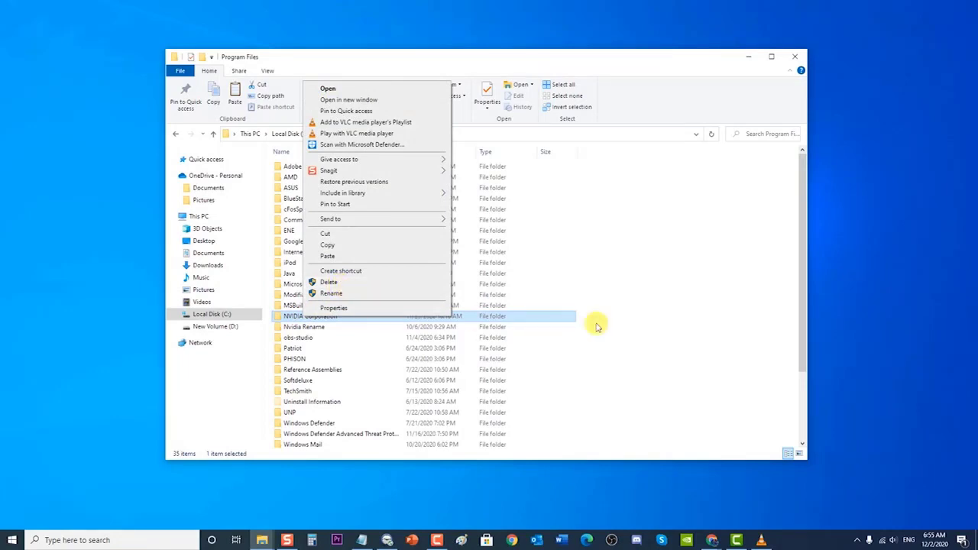
{"action": "left_click", "coordinate": [795, 61]}
{"action": "left_click", "coordinate": [795, 57]}
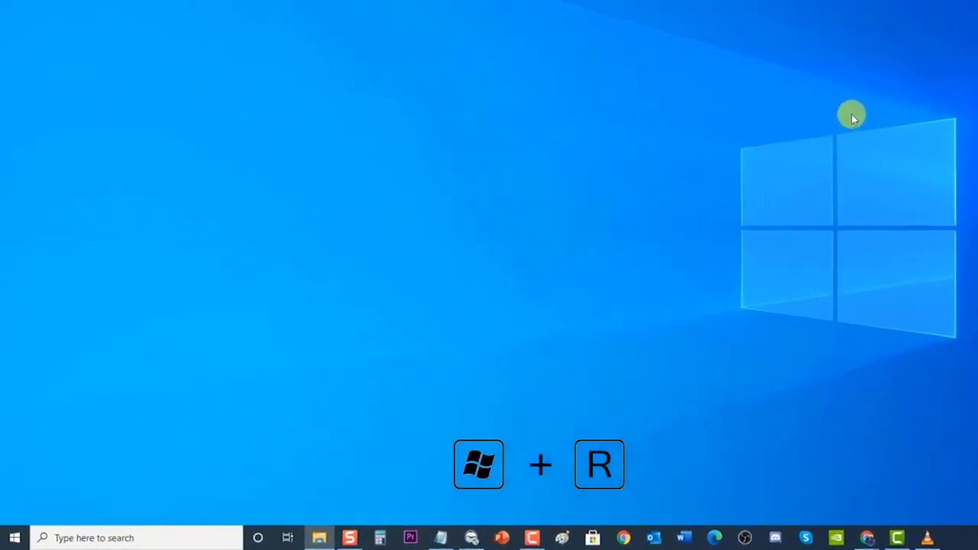
{"action": "key", "text": "super+r"}
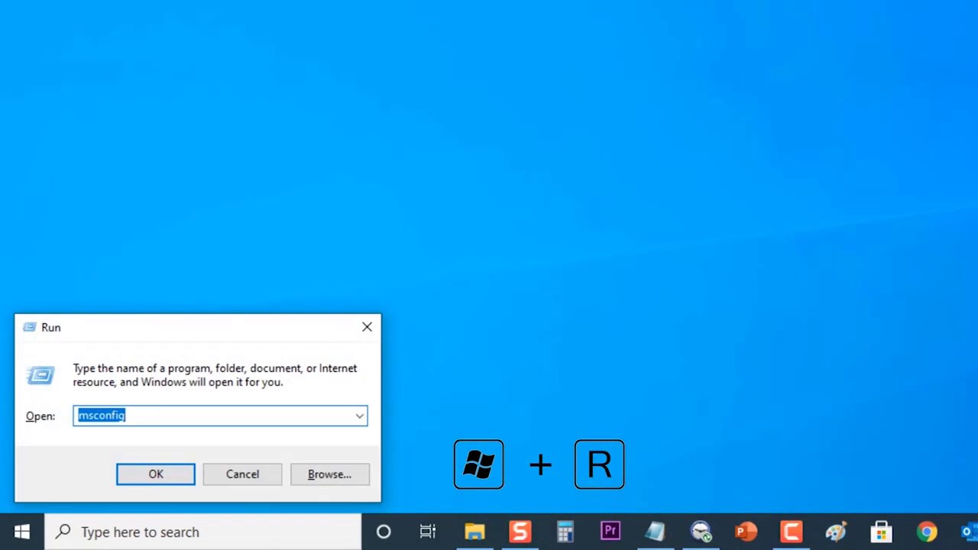
{"action": "key", "text": "BackSpace"}
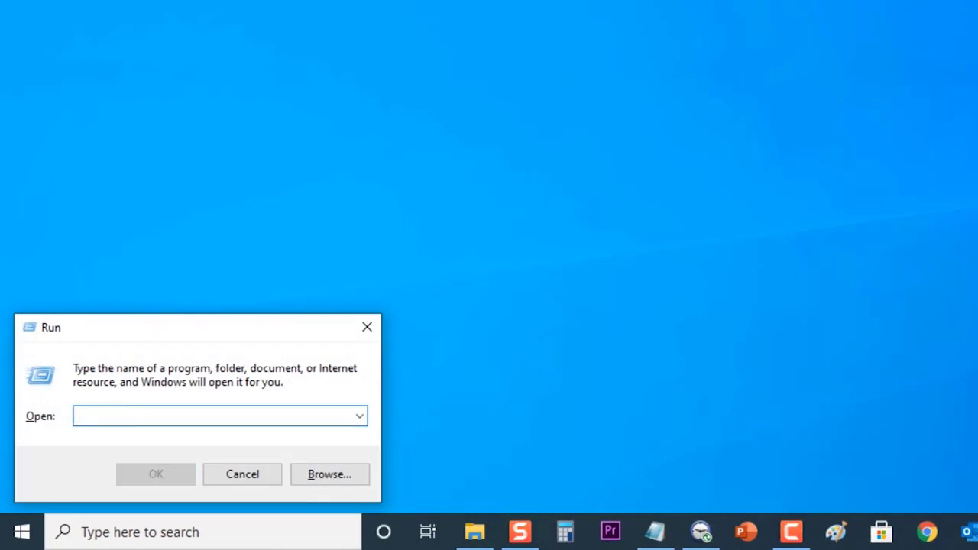
{"action": "type", "text": "devmgmt.msc"}
{"action": "left_click", "coordinate": [146, 474]}
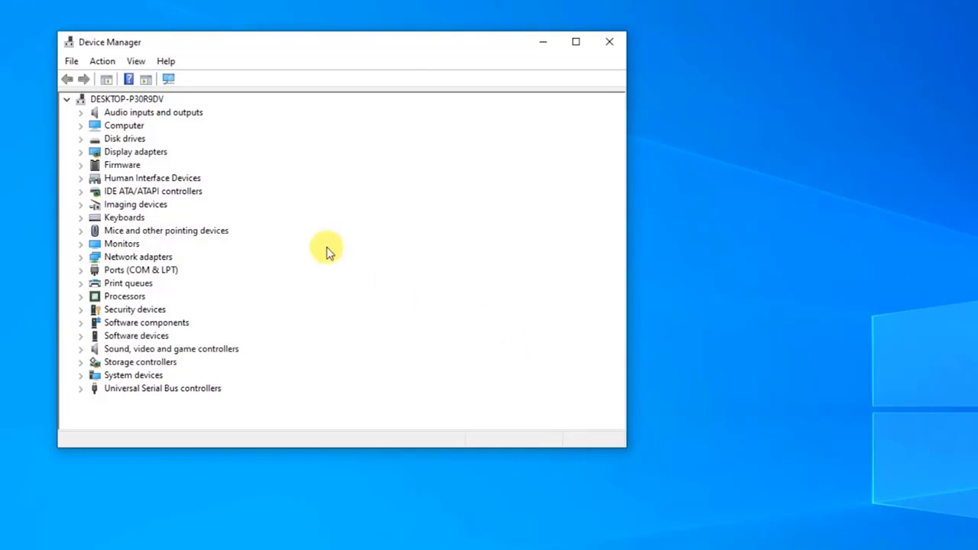
{"action": "left_click", "coordinate": [80, 152]}
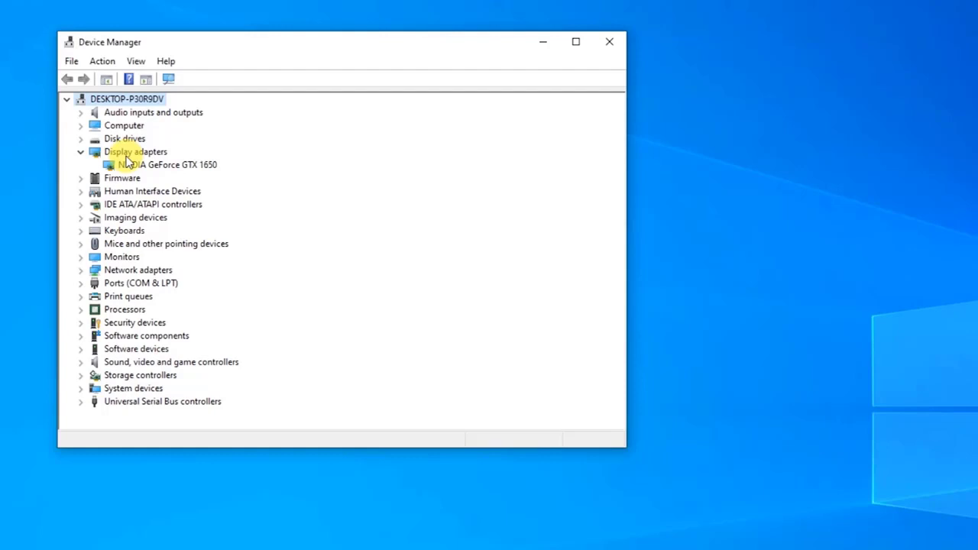
{"action": "left_click", "coordinate": [167, 165]}
{"action": "right_click", "coordinate": [169, 168]}
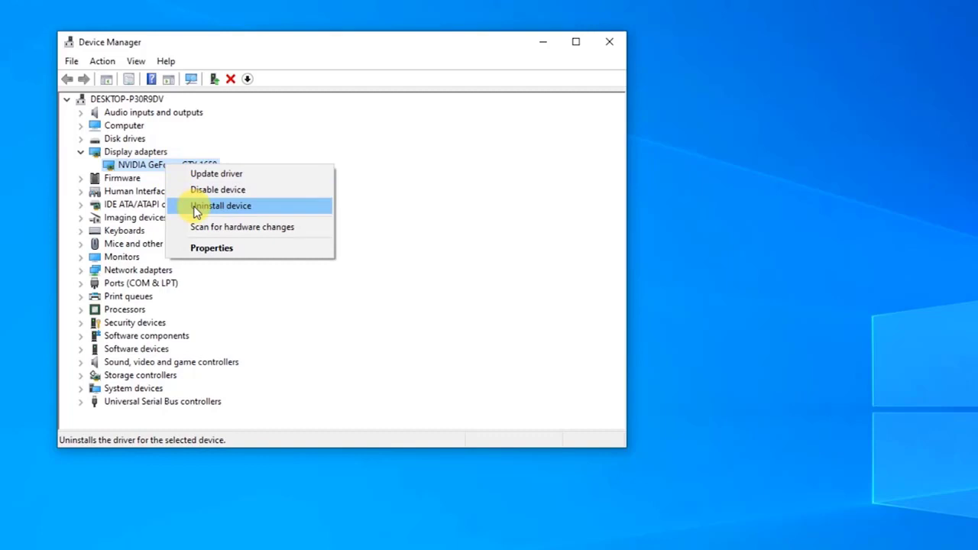
{"action": "left_click", "coordinate": [610, 51]}
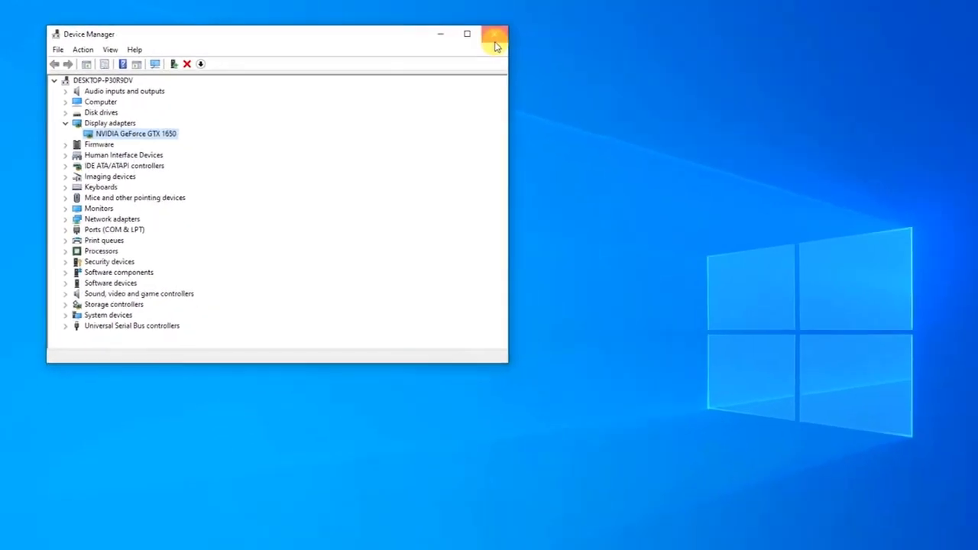
{"action": "left_click", "coordinate": [610, 52]}
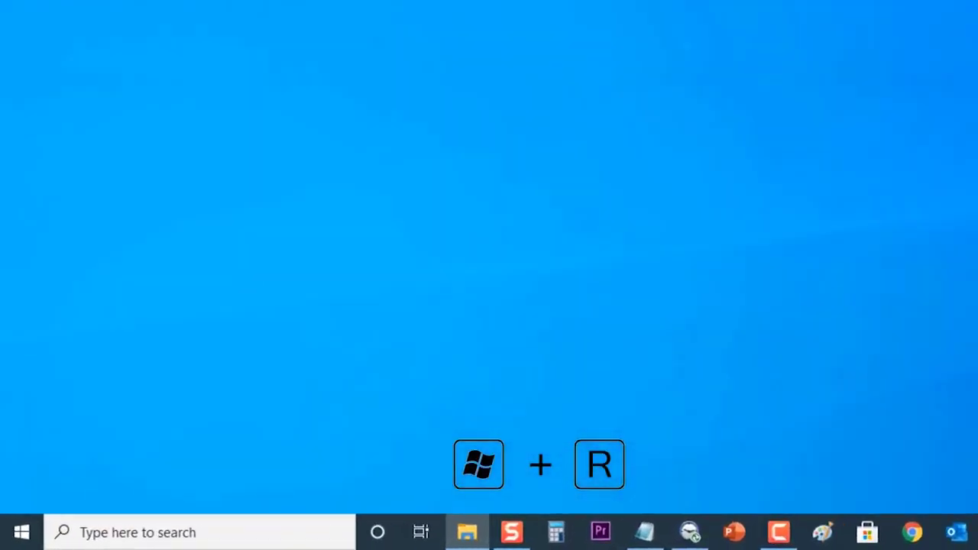
- Untick Safe boot on the Boot tab of System Configuration (msconfig) and apply the change
{"action": "key", "text": "super+r"}
{"action": "key", "text": "BackSpace"}
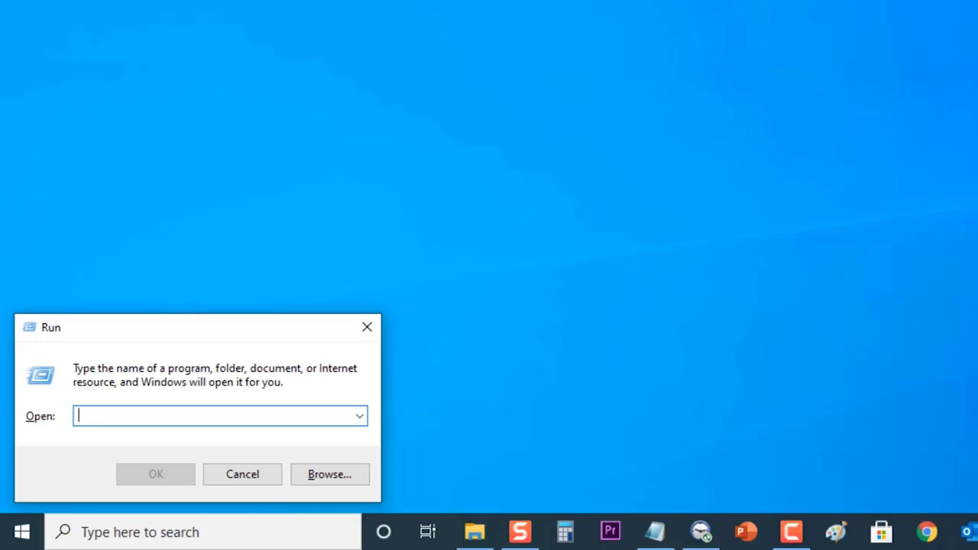
{"action": "type", "text": "msconfig"}
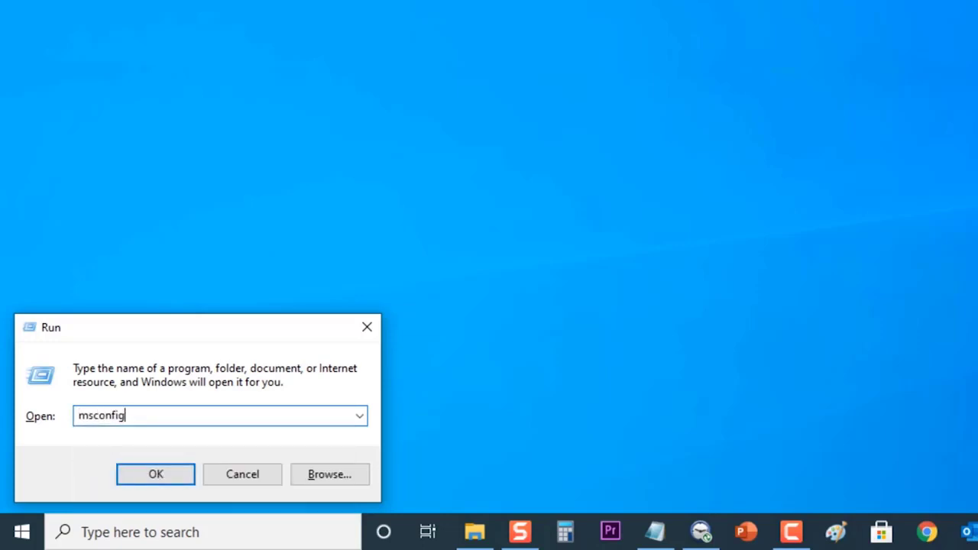
{"action": "left_click", "coordinate": [160, 474]}
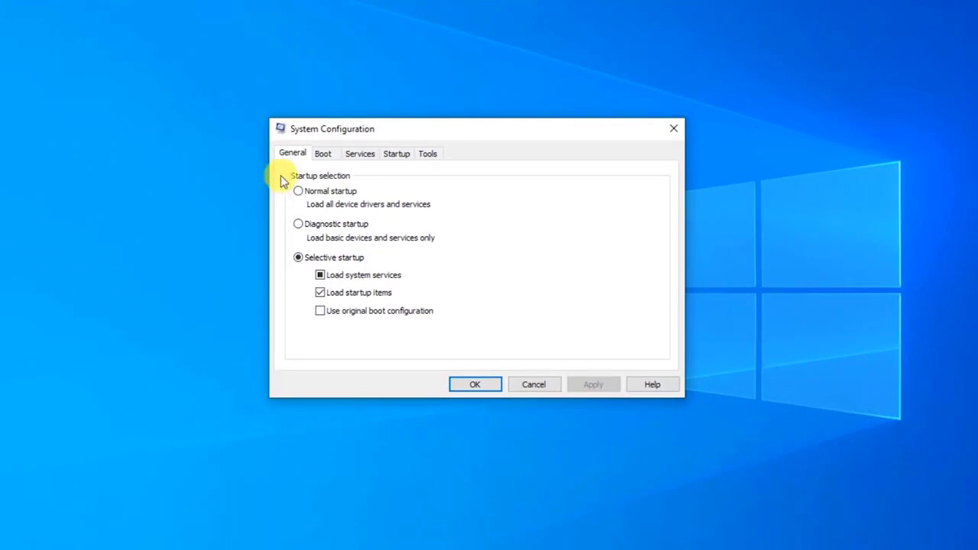
{"action": "left_click", "coordinate": [324, 164]}
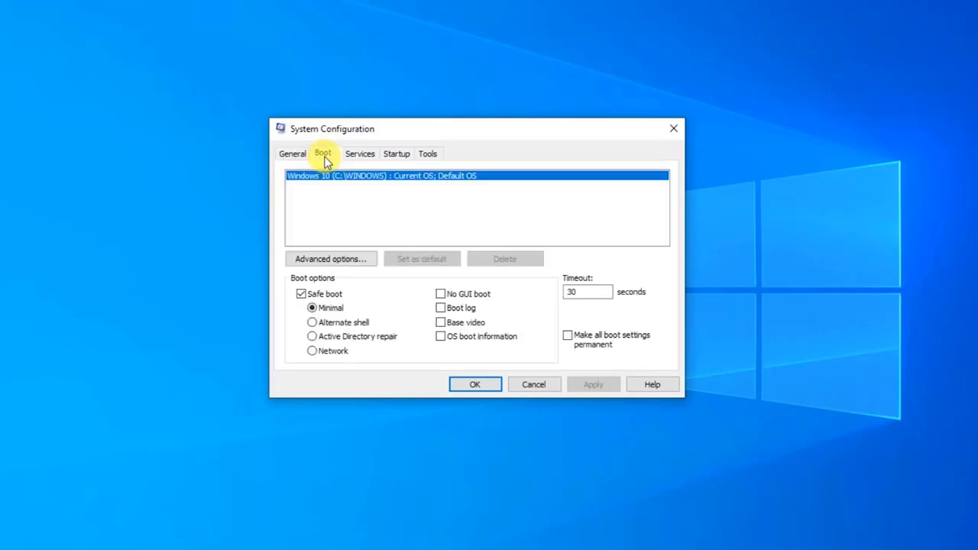
{"action": "left_click", "coordinate": [302, 295]}
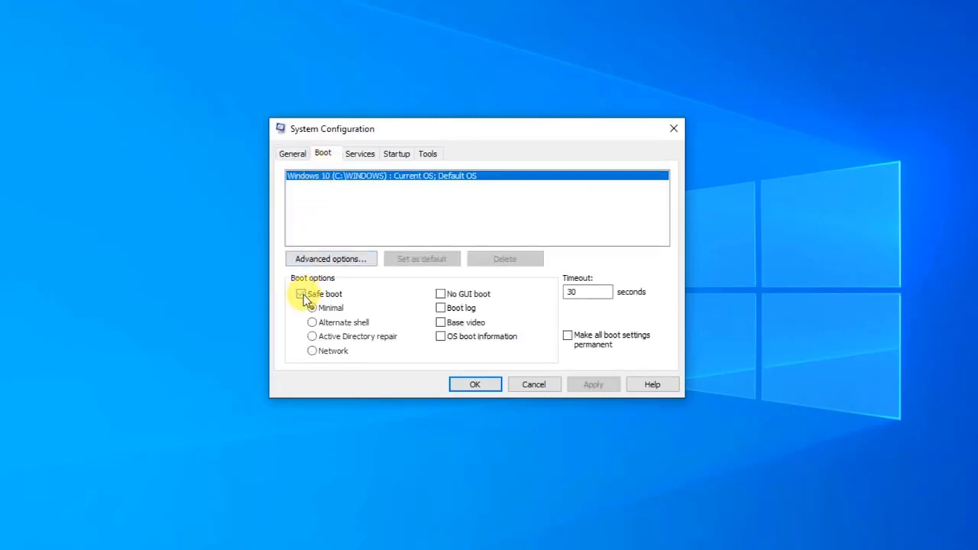
{"action": "left_click", "coordinate": [489, 384]}
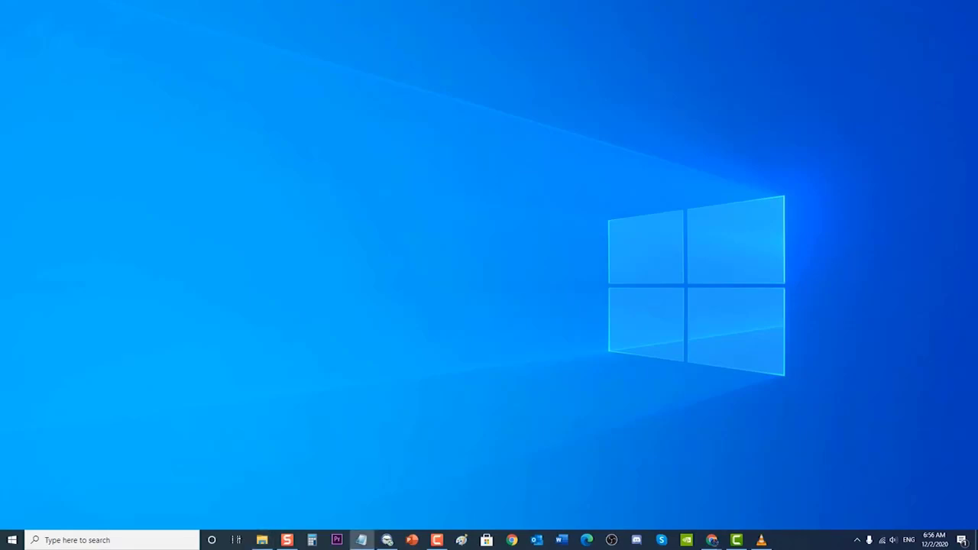
- Search for the GeForce driver on nvidia.com/Download/index.aspx in Chrome, then bring up the Start menu's power options
{"action": "mouse_move", "coordinate": [712, 541]}
{"action": "left_click", "coordinate": [782, 494]}
{"action": "left_click", "coordinate": [130, 26]}
{"action": "type", "text": "https://www.nvidia.com/Download/index.aspx"}
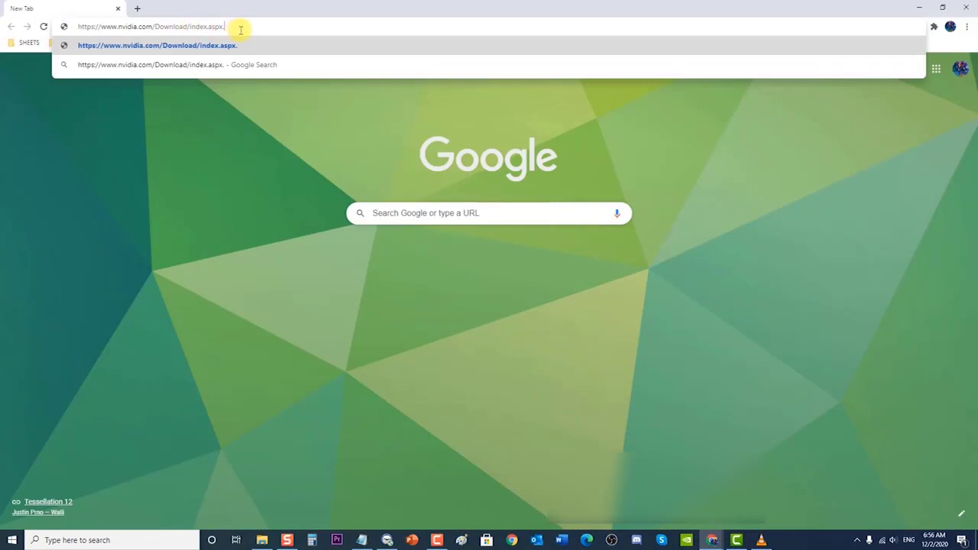
{"action": "key", "text": "Return"}
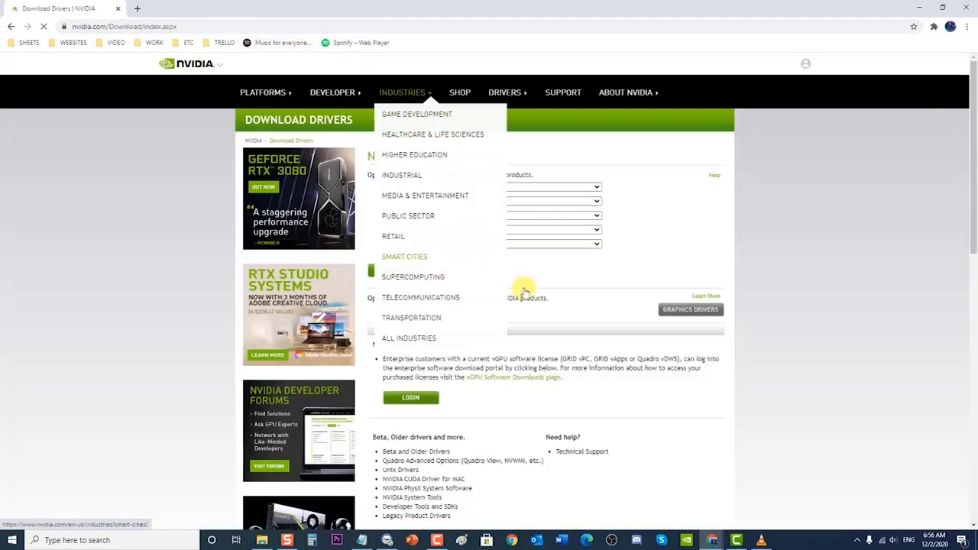
{"action": "left_click", "coordinate": [395, 284]}
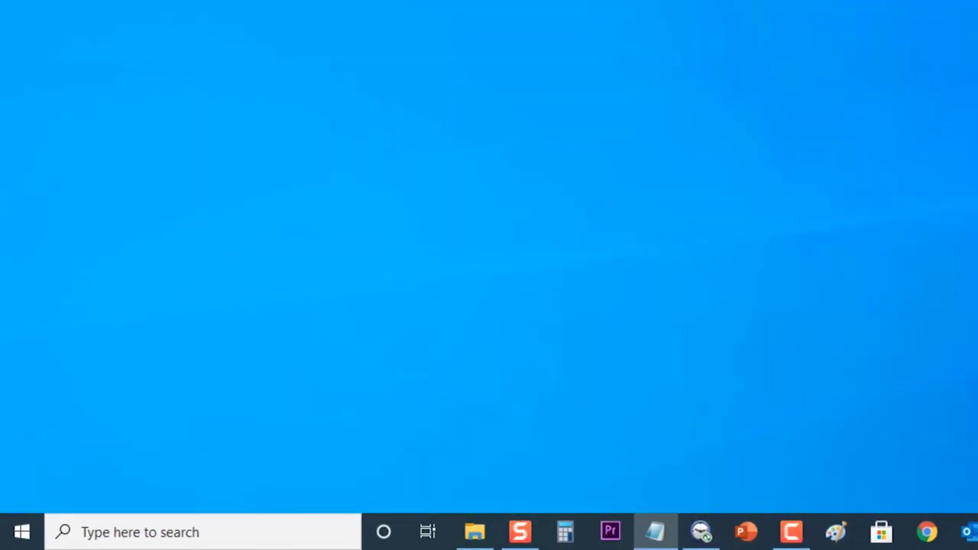
{"action": "left_click", "coordinate": [22, 532]}
{"action": "left_click", "coordinate": [23, 495]}
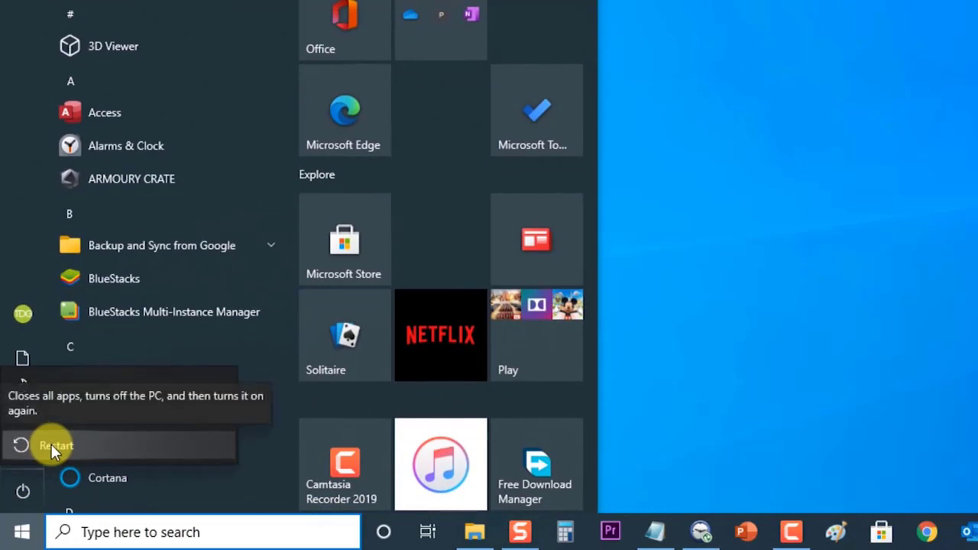